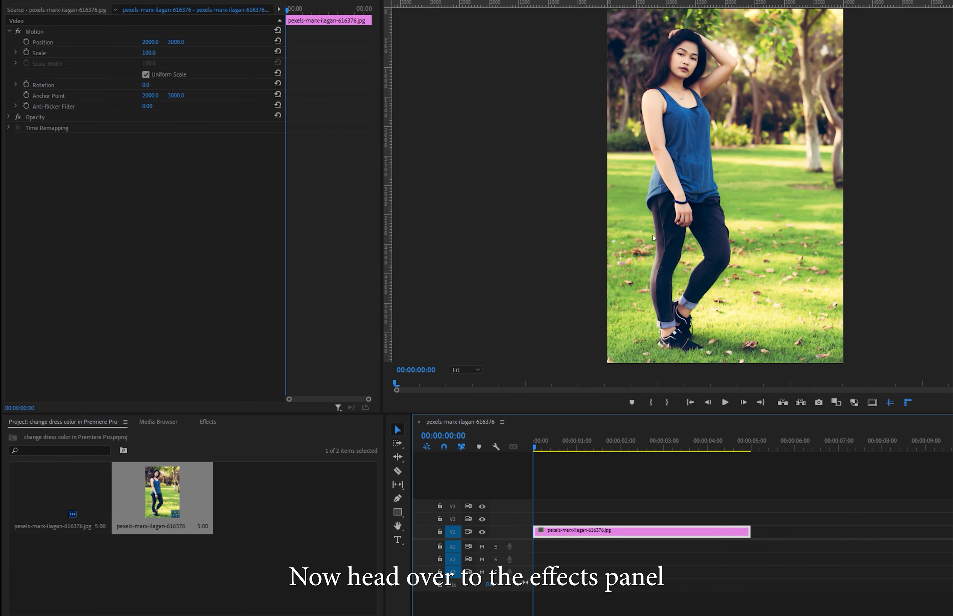
Find the Change to Color effect with the search "change c" and apply it to the photo clip on V1.
drag(572, 415, 572, 433)
click(209, 441)
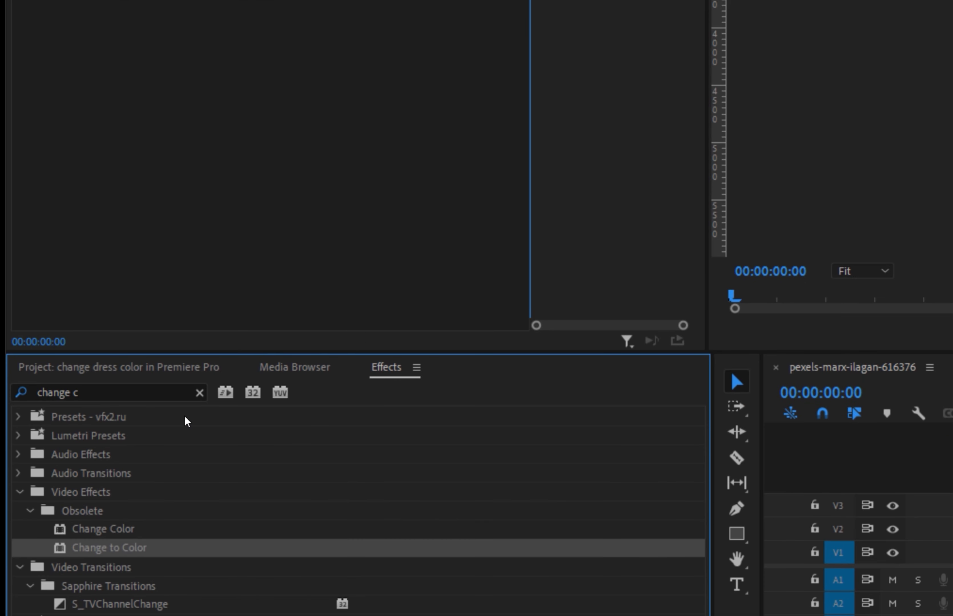
drag(123, 549, 952, 550)
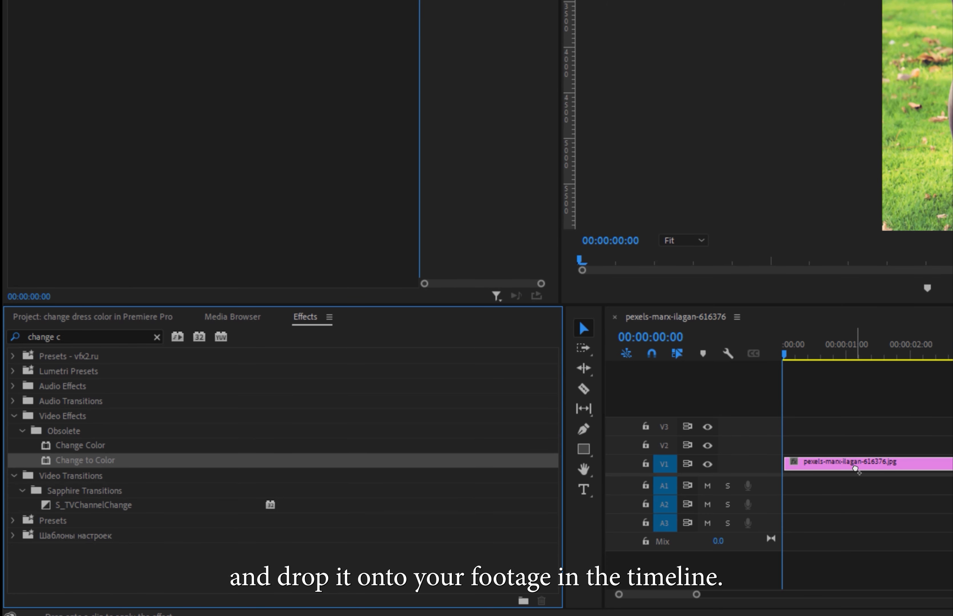
drag(854, 468, 855, 469)
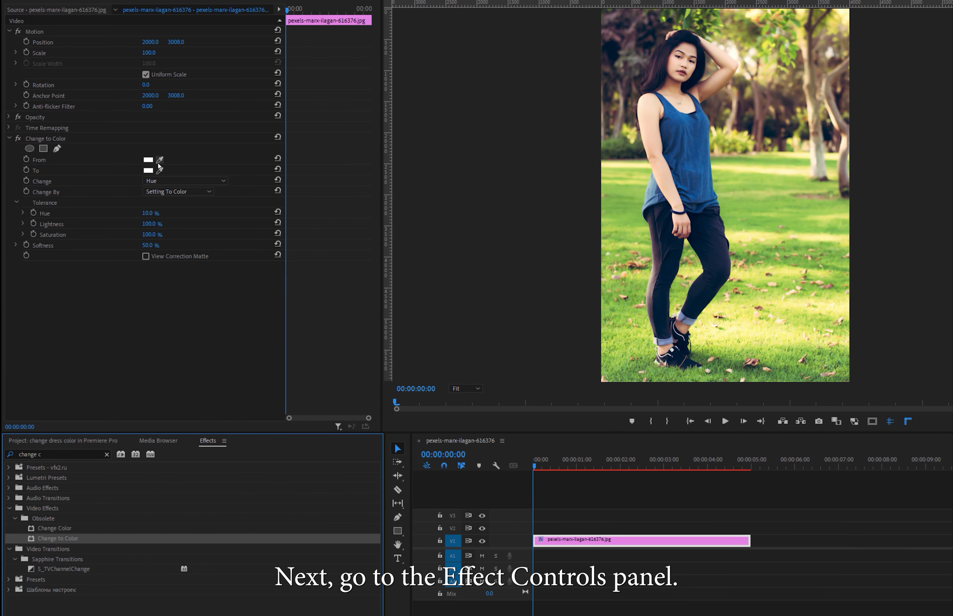
Set the effect's To color to red FF2A2A and sample the woman's blue tank top as the From color.
click(160, 161)
click(160, 161)
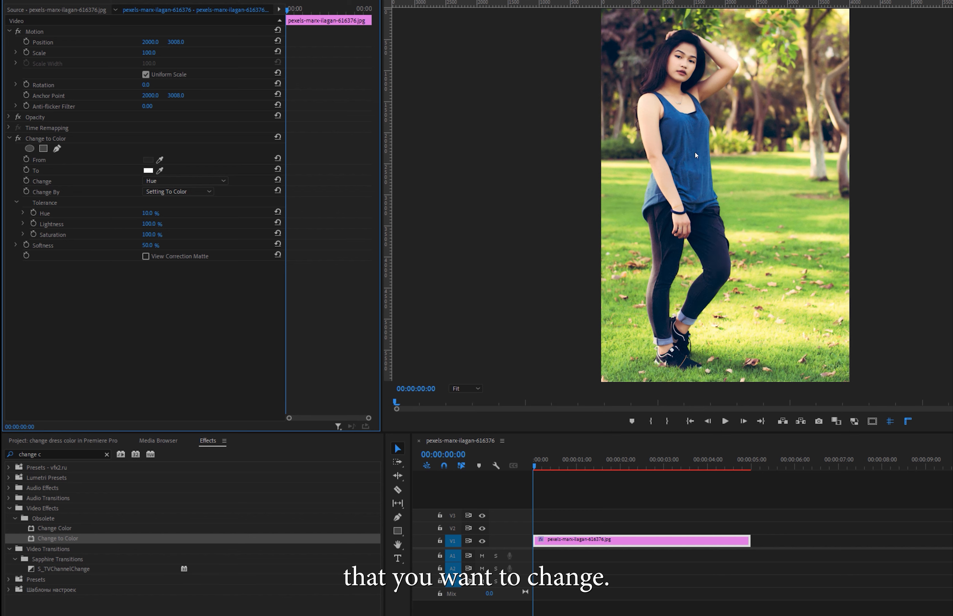
click(149, 174)
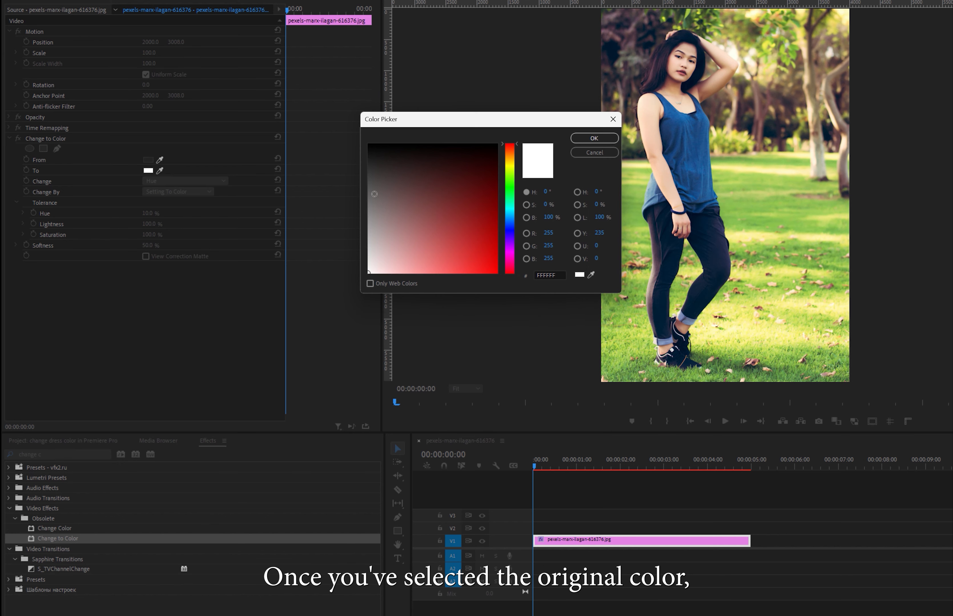
click(476, 273)
click(594, 139)
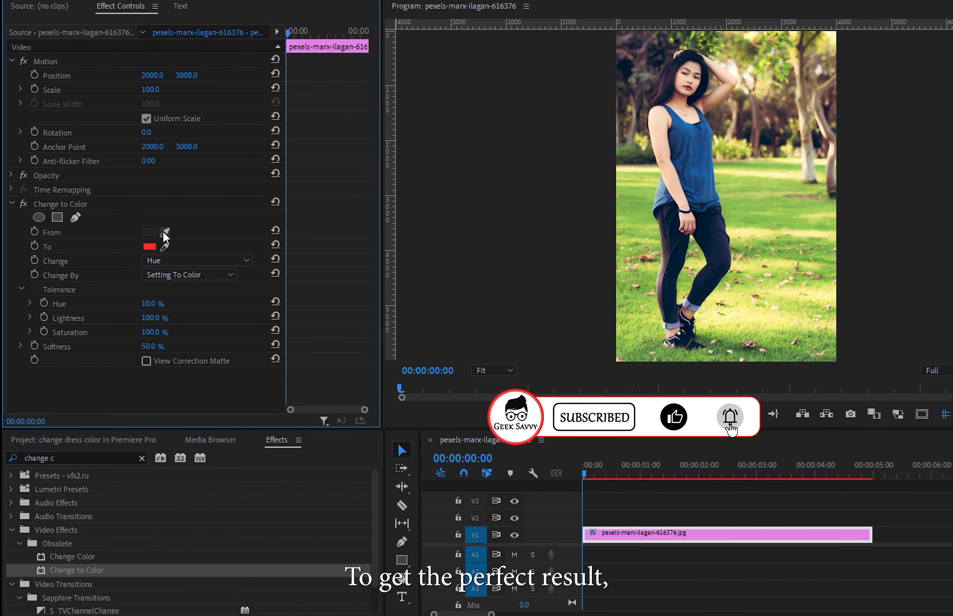
click(164, 232)
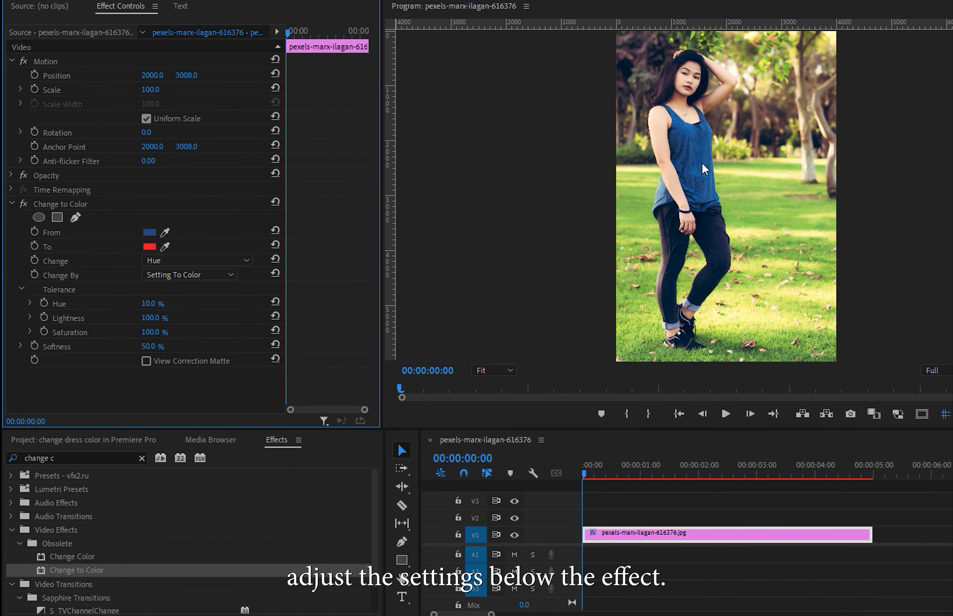
click(704, 170)
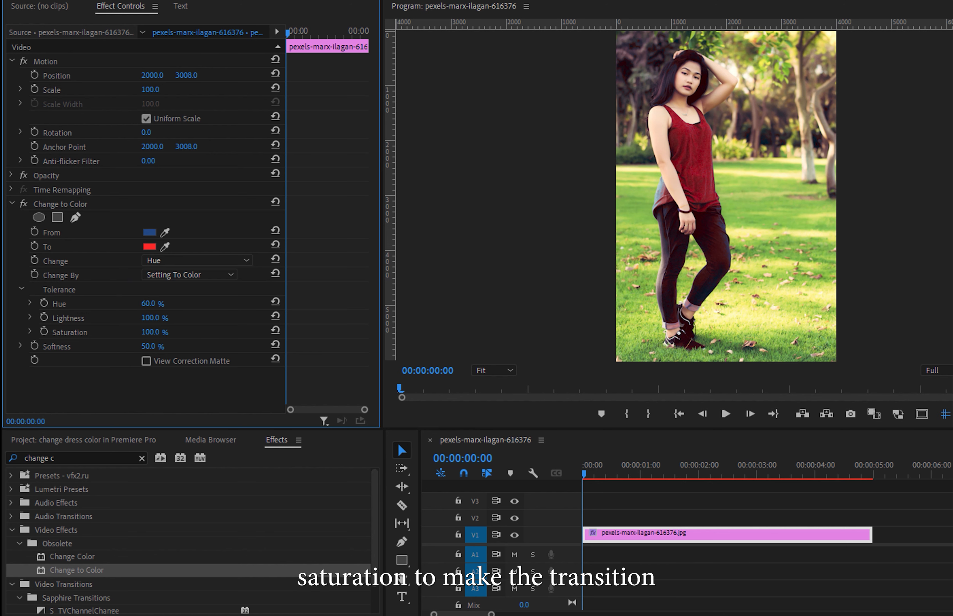
Review the Change By options, keep Setting To Color, and set Hue tolerance to 80% and Softness to 100%.
click(192, 275)
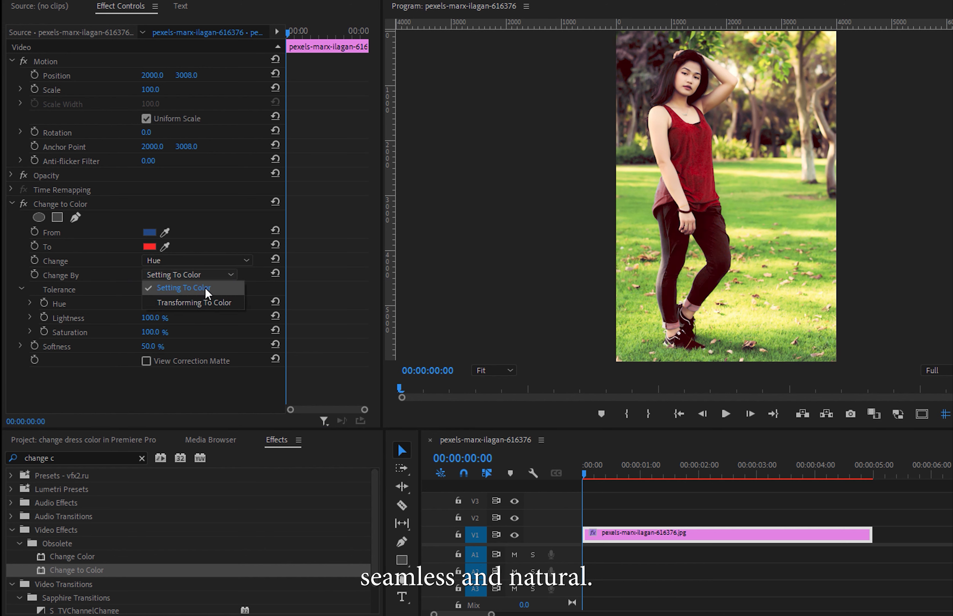
click(209, 304)
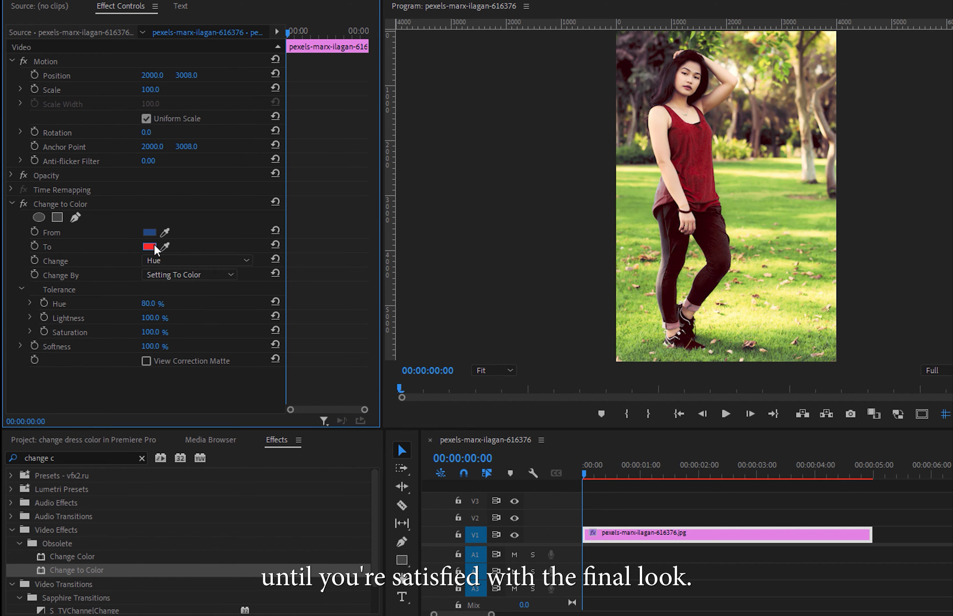
Change the effect's To color from red to a green shade.
click(149, 247)
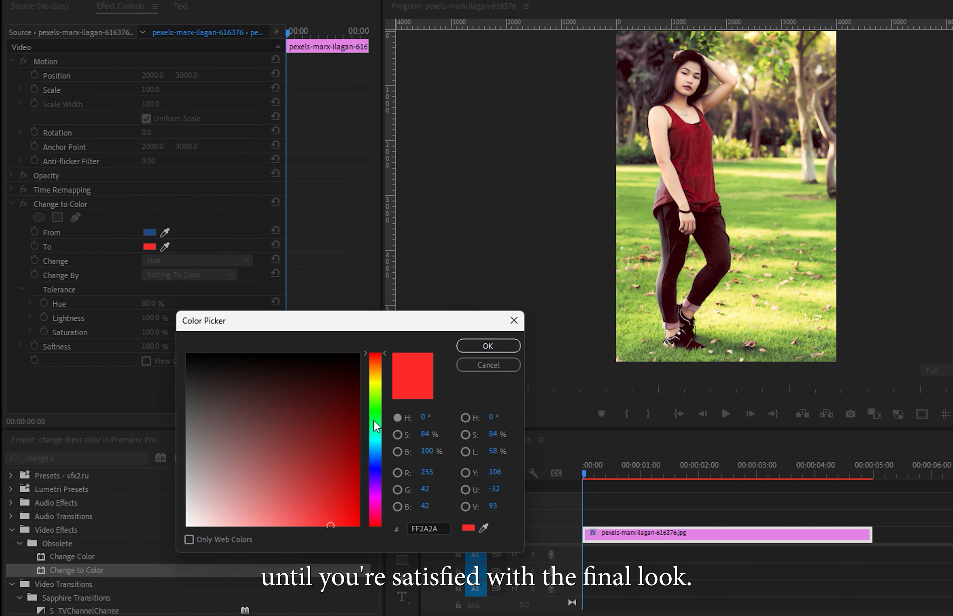
click(374, 413)
click(342, 442)
click(345, 494)
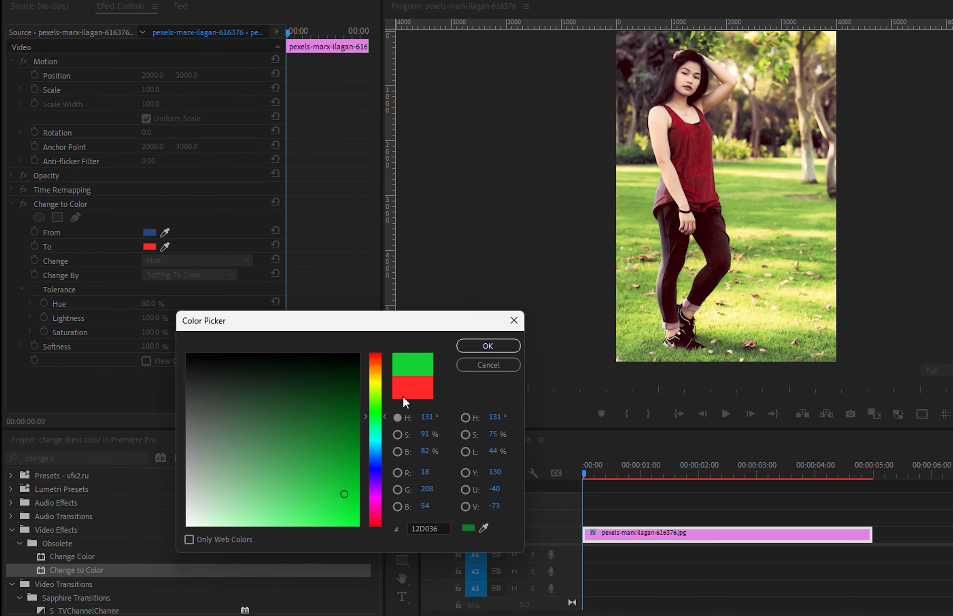
click(348, 443)
click(486, 346)
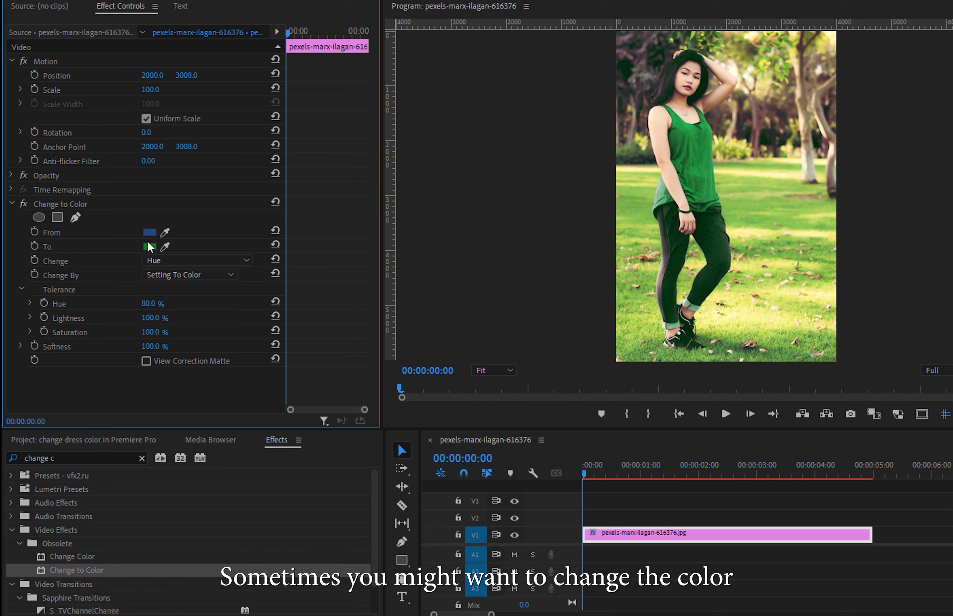
Change the effect's To color to magenta.
click(150, 247)
click(375, 501)
click(488, 346)
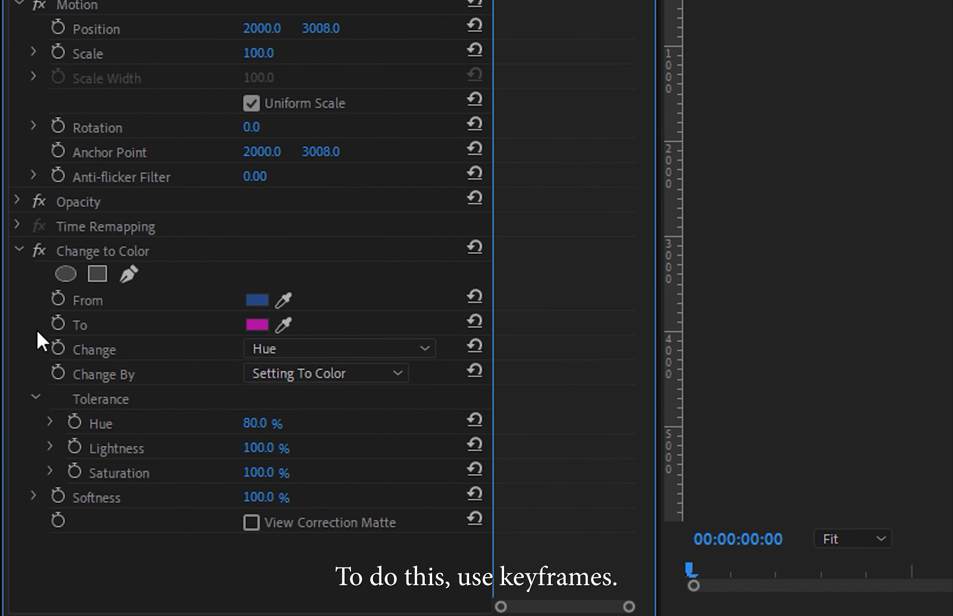
Enable keyframing on the To color and add different color keyframes along the clip, including red BE3640 at 00:00:01:00.
click(58, 324)
click(256, 325)
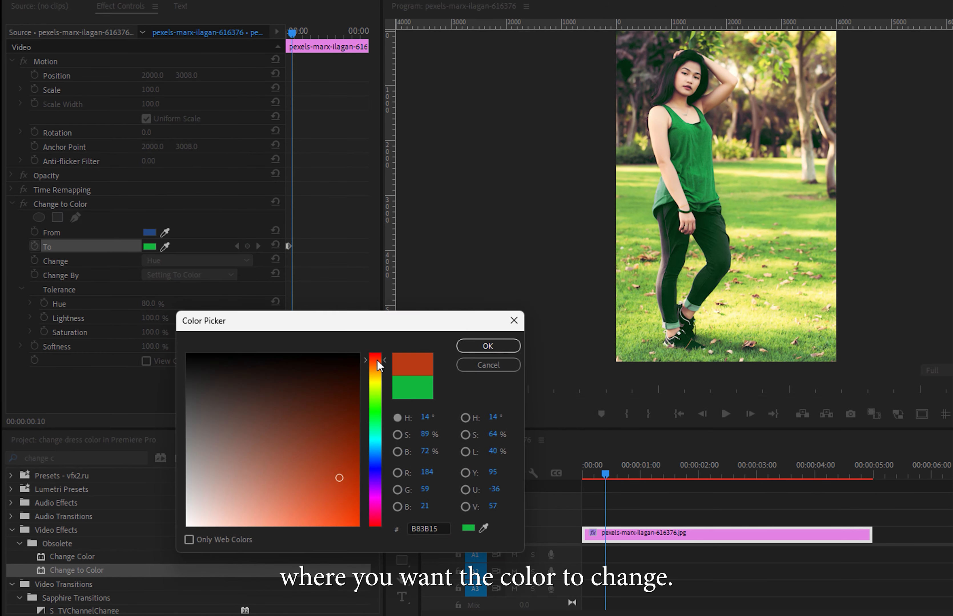
click(649, 516)
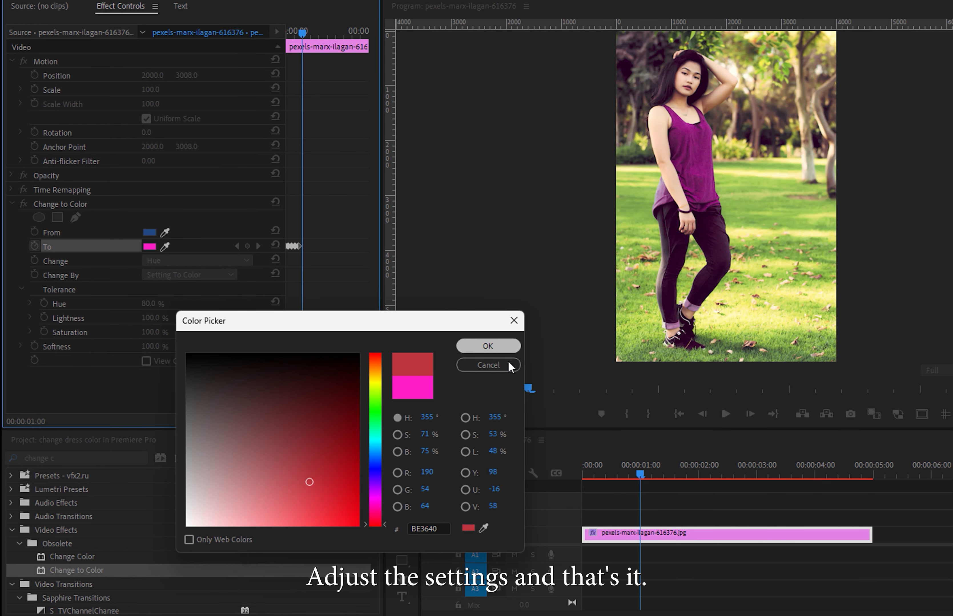
click(488, 347)
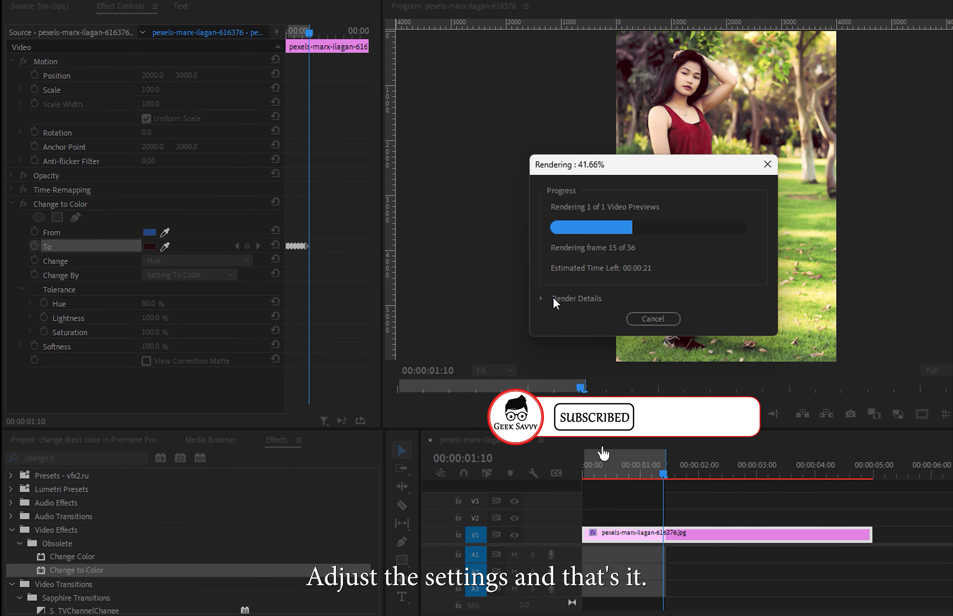
Play back the keyframed color changes in an enlarged program monitor.
key(grave)
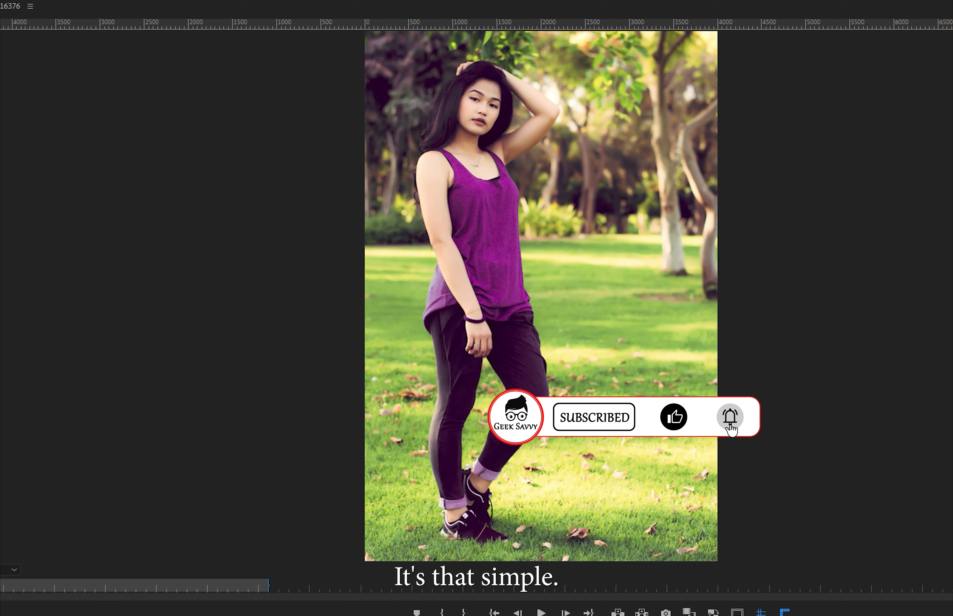
click(544, 613)
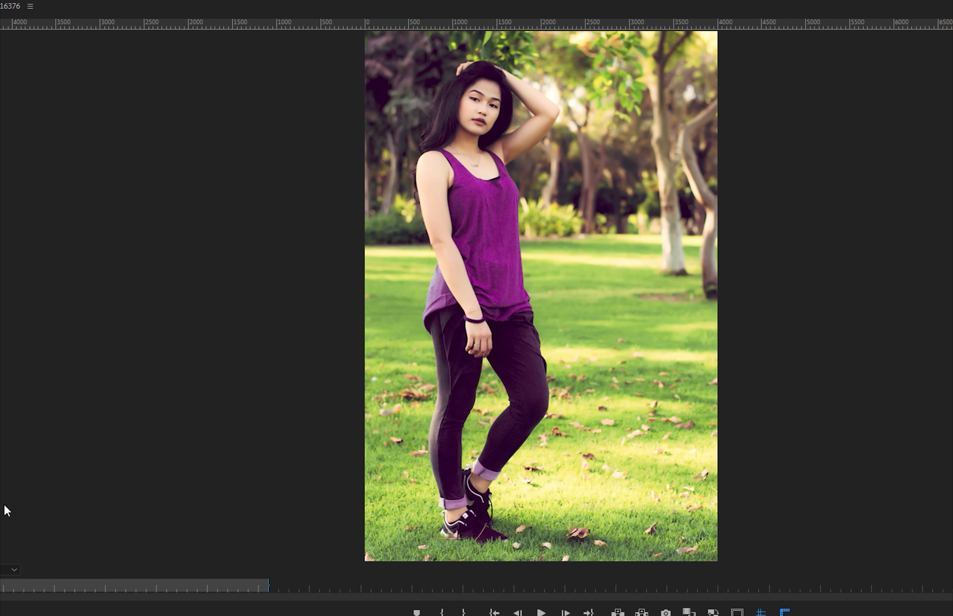
key(grave)
Browse for another photo in the web browser and replace the V1 clip with the photo of the woman in the dark dress.
mouse_move(631, 614)
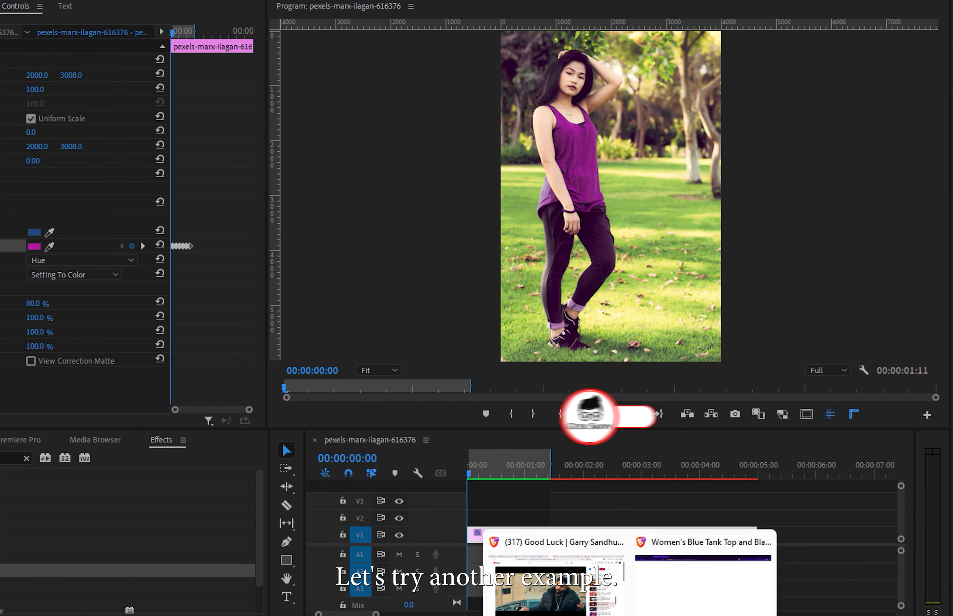
click(702, 579)
scroll(613, 464, down, 12)
scroll(612, 465, down, 15)
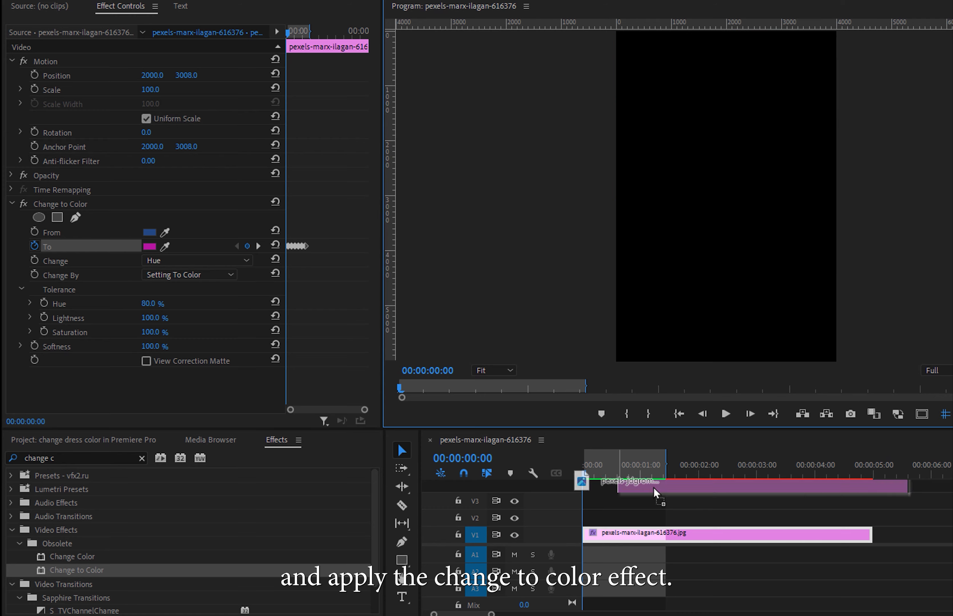
drag(597, 486, 663, 534)
click(666, 535)
key(Delete)
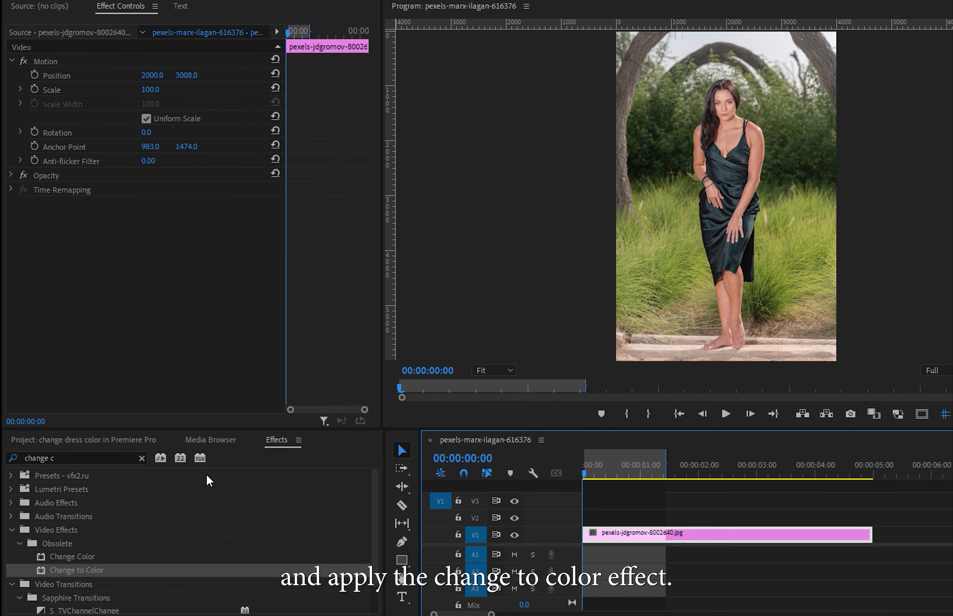
Apply Change to Color to the new clip, sampling the dark dress as the From color and choosing red as the To color.
drag(81, 571, 643, 532)
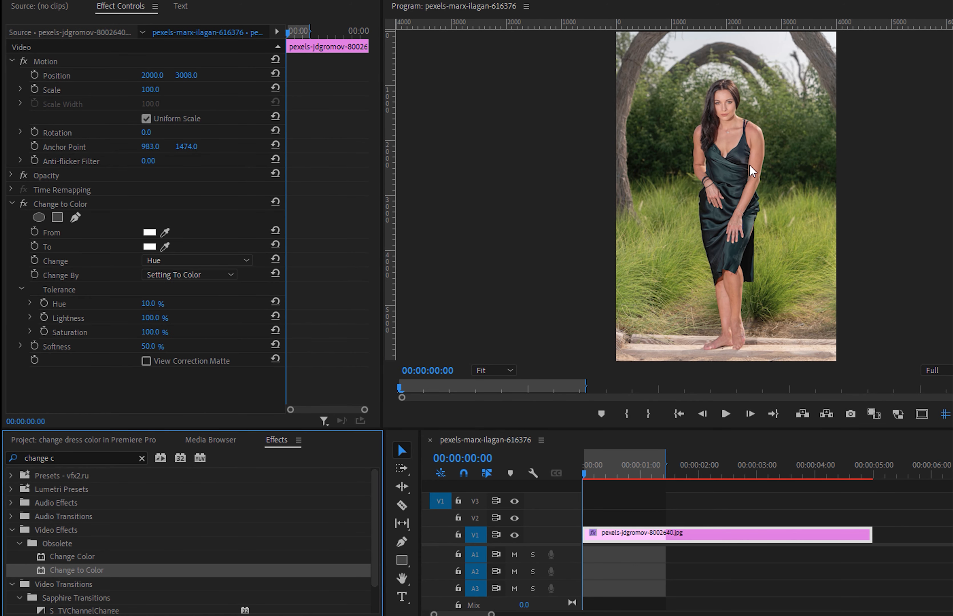
drag(529, 429, 529, 463)
click(164, 232)
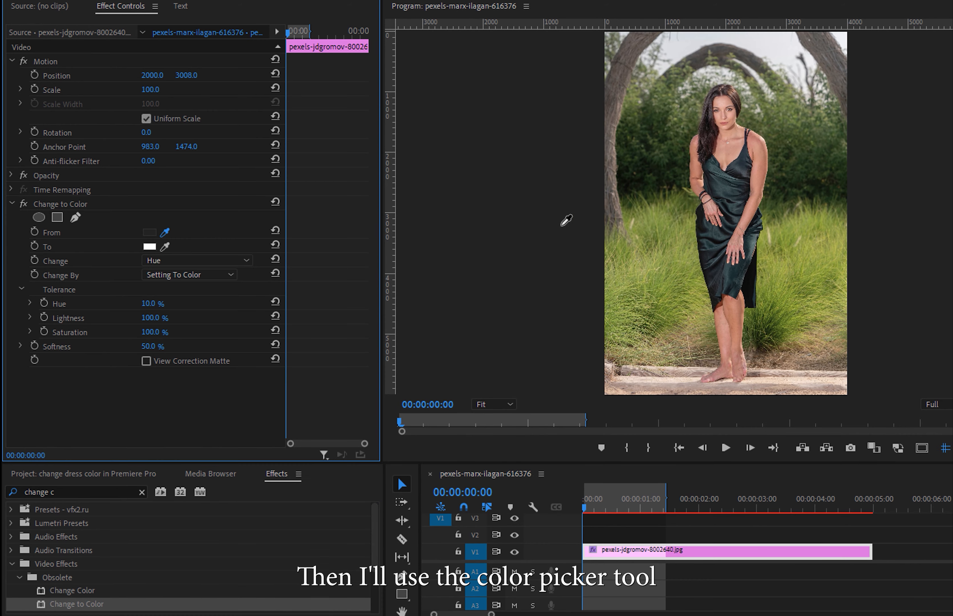
click(737, 197)
click(150, 247)
click(329, 520)
click(487, 346)
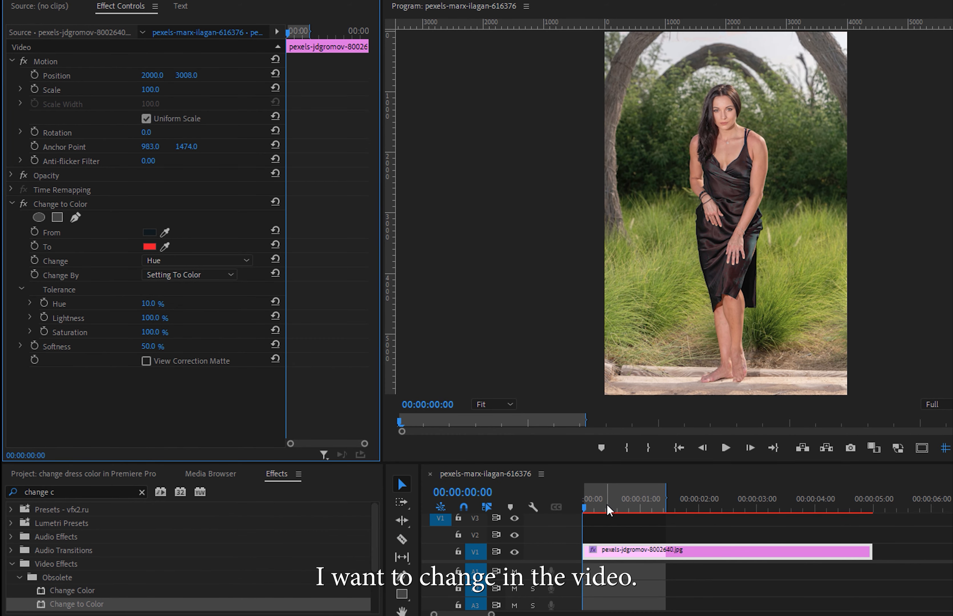
Set the effect's Hue tolerance to 80%.
click(150, 304)
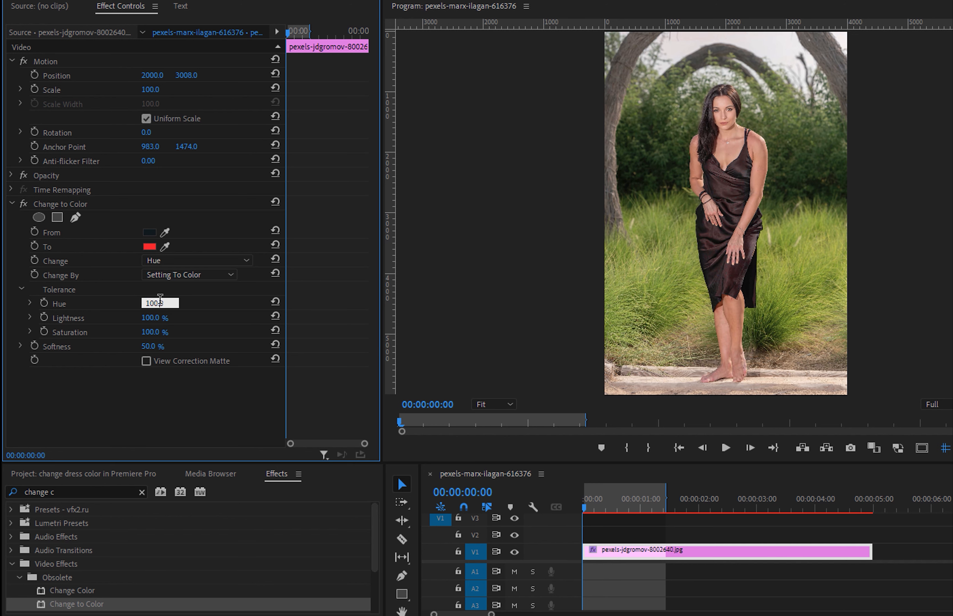
text(80)
key(Return)
Compare the Change modes, settle on Hue & Saturation, and briefly check the correction matte.
click(192, 261)
click(188, 286)
click(208, 260)
click(219, 320)
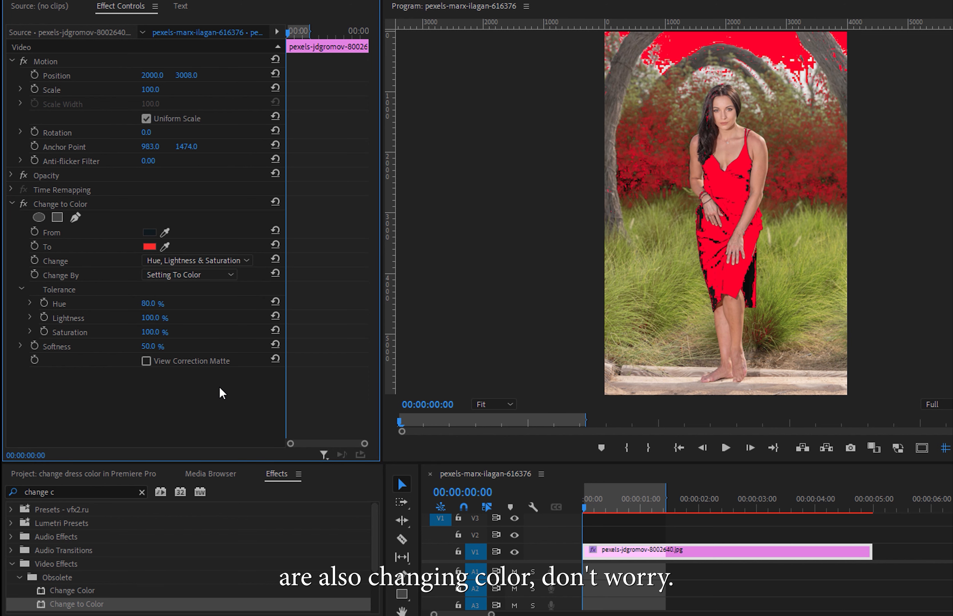
click(218, 260)
click(230, 303)
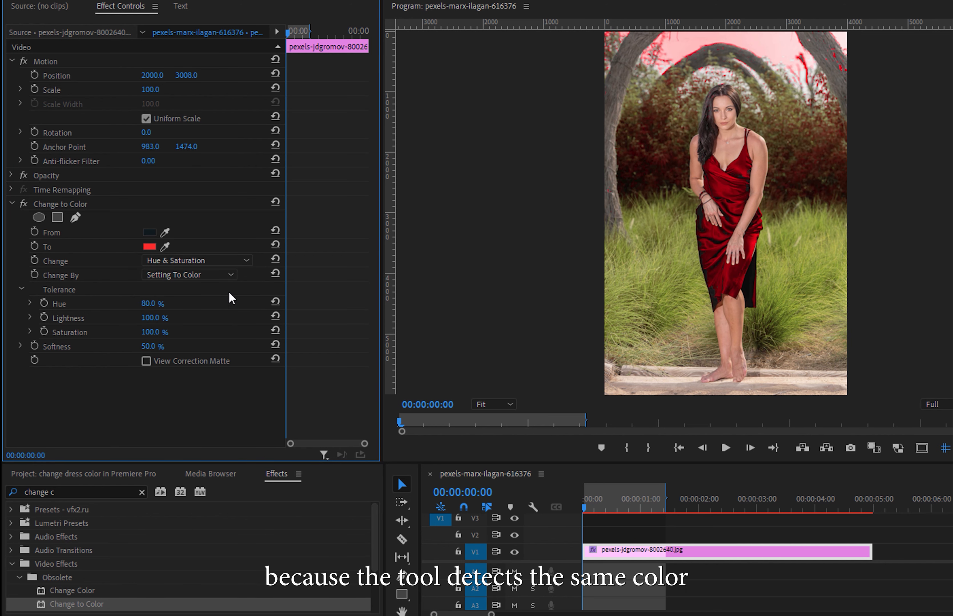
click(146, 361)
click(146, 361)
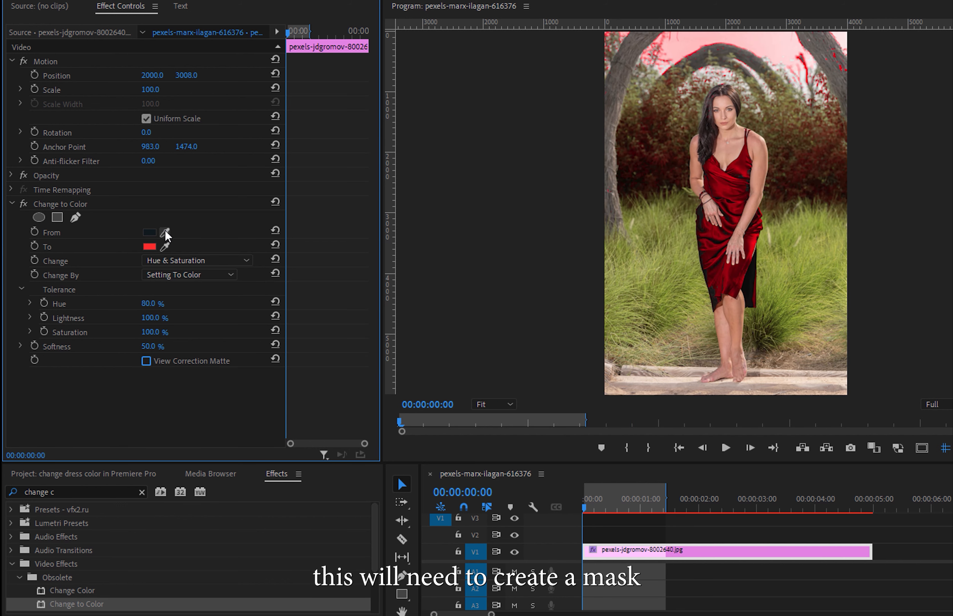
Draw a freeform pen mask around the woman on the Change to Color effect and tighten its points above her head.
click(76, 217)
click(685, 385)
click(723, 389)
click(772, 387)
click(779, 357)
click(756, 329)
click(767, 295)
click(781, 262)
click(770, 192)
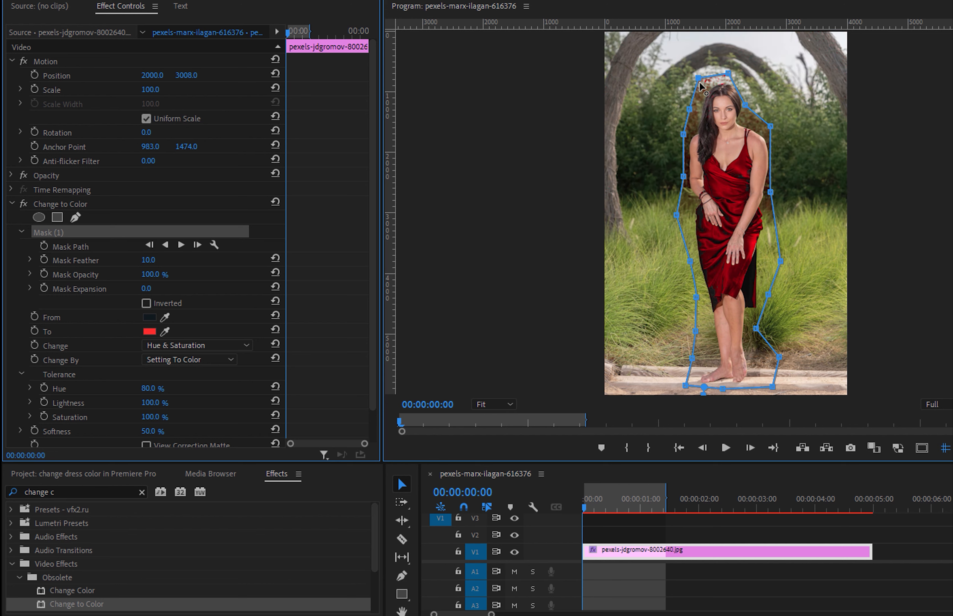
drag(698, 78, 728, 81)
Set the tolerance to Hue 50%, Lightness 40% and Saturation 50%, and play back the masked result.
scroll(377, 354, down, 3)
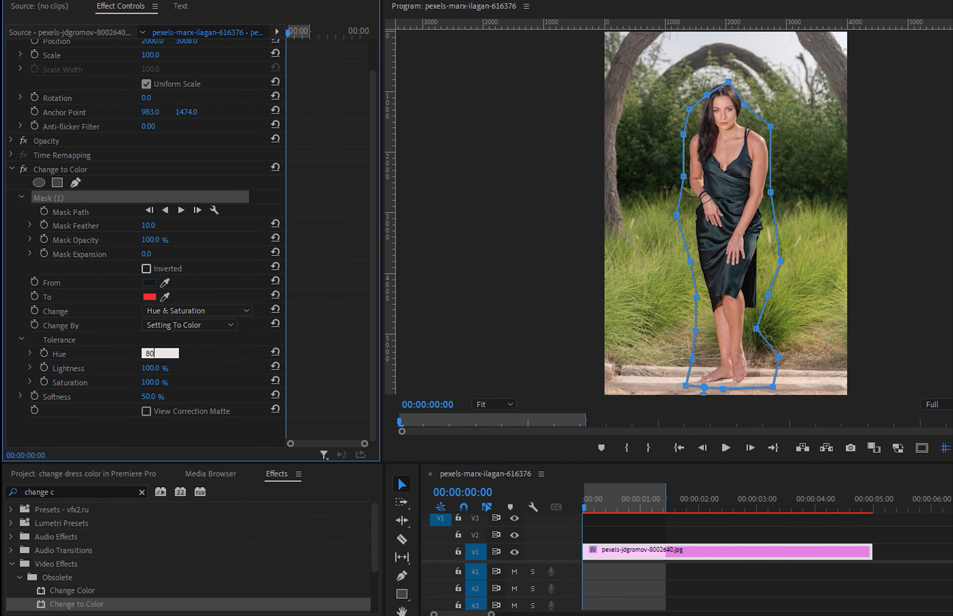
scroll(161, 240, up, 3)
click(21, 233)
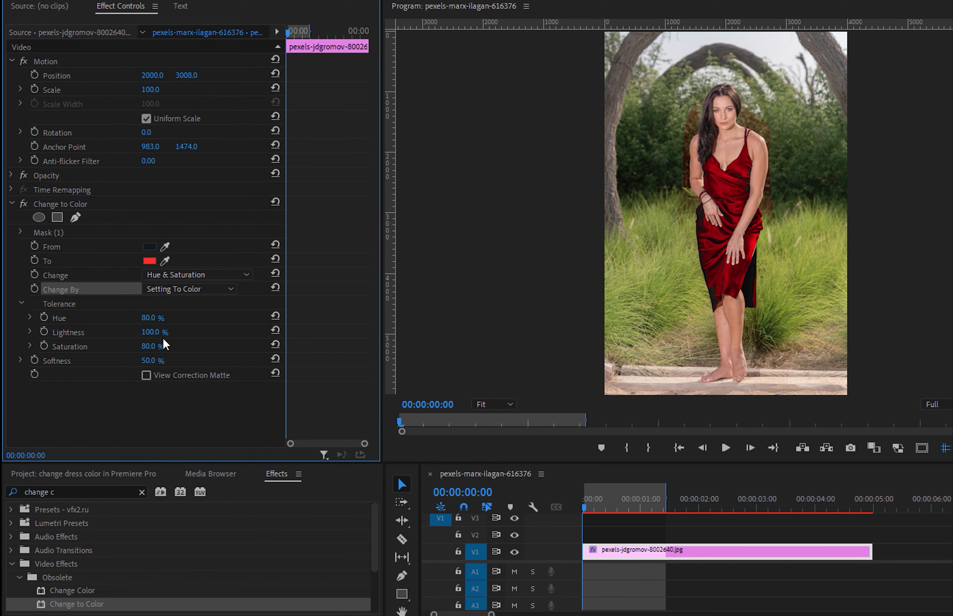
click(749, 449)
click(724, 449)
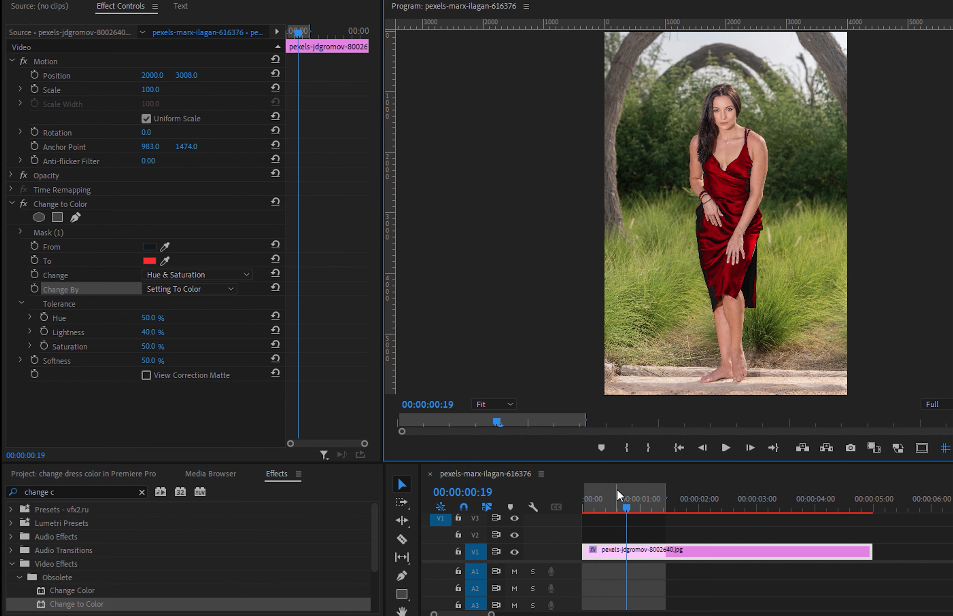
mouse_move(634, 505)
mouse_down()
mouse_move(592, 510)
mouse_move(629, 512)
mouse_up()
click(197, 339)
Change the masked effect's To color to bright green.
click(149, 261)
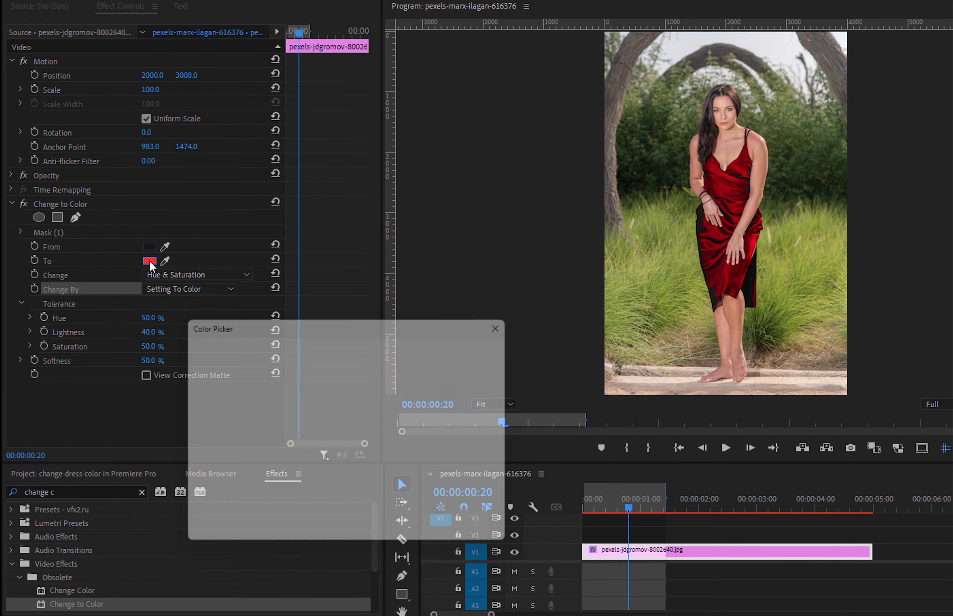
click(376, 420)
click(487, 347)
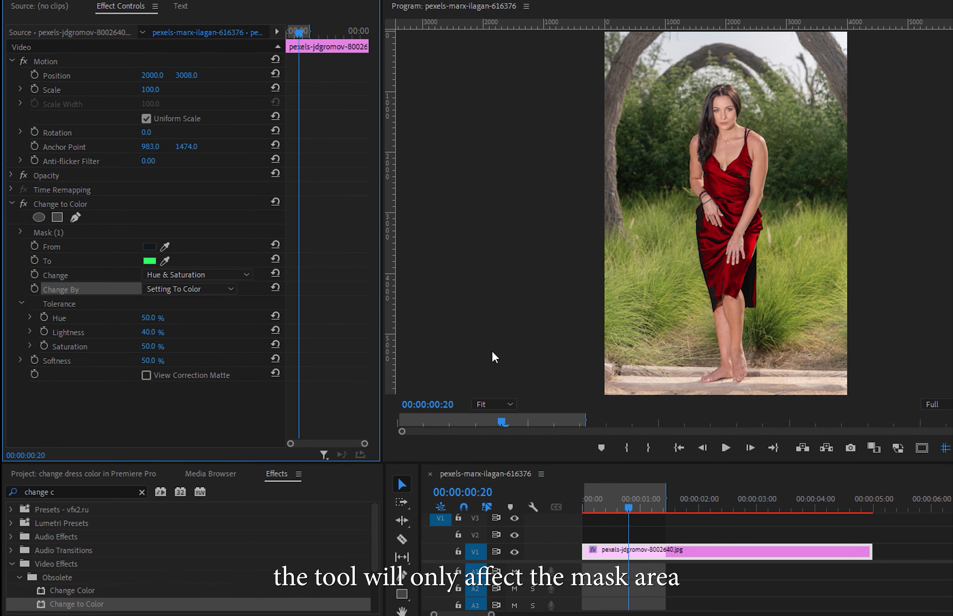
Return the playhead to the start of the dress clip and set the effect's To color to blue 2D90FF.
drag(628, 507, 581, 505)
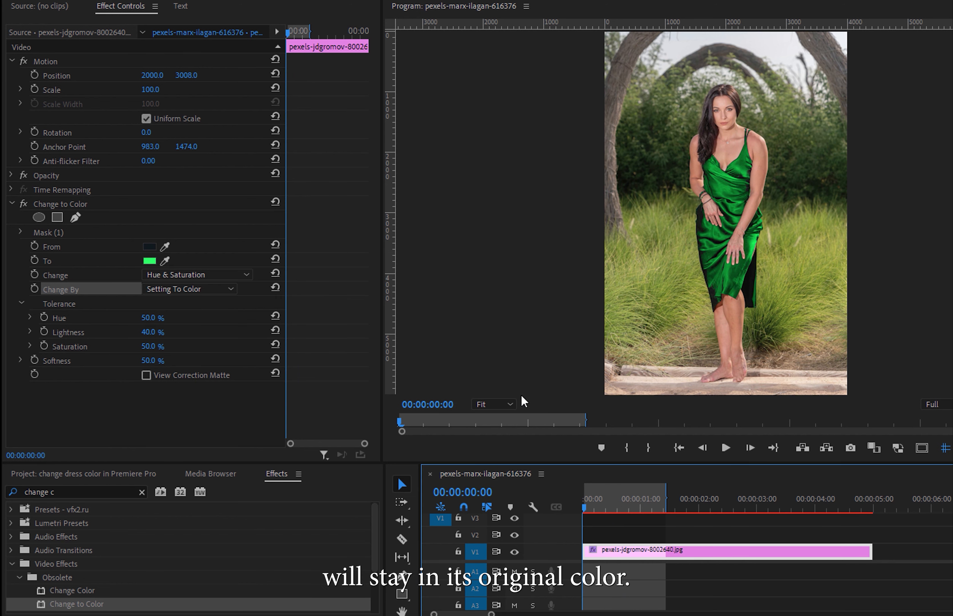
click(154, 262)
click(378, 456)
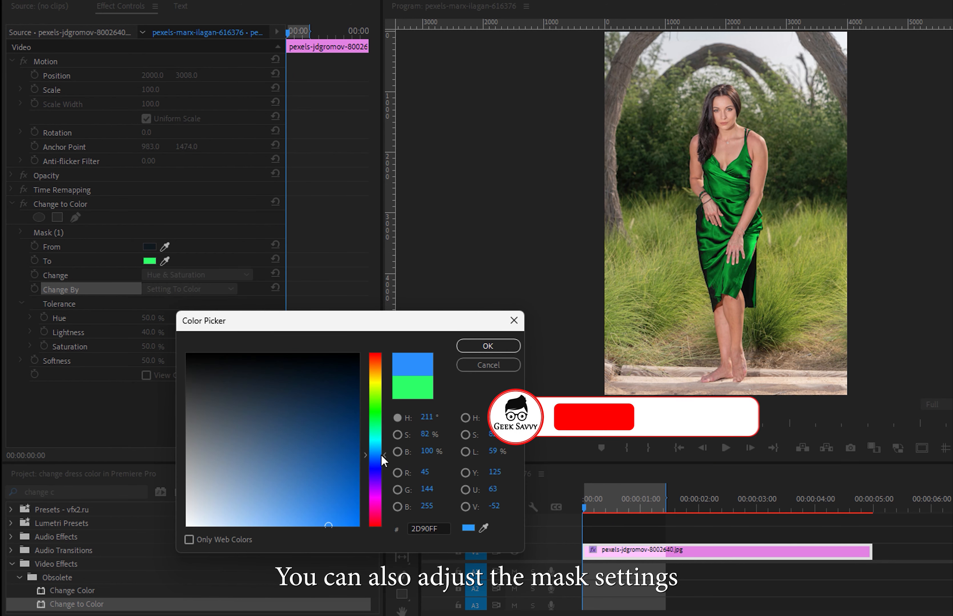
click(480, 346)
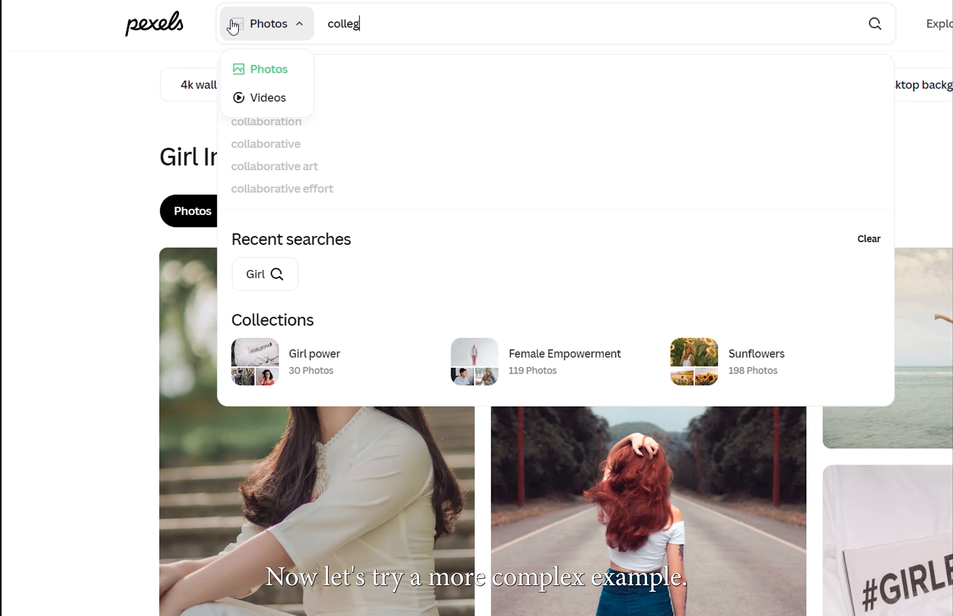
On Pexels, search photos for "college group" and open the picture of six people standing in front of a green chalkboard.
text(e group)
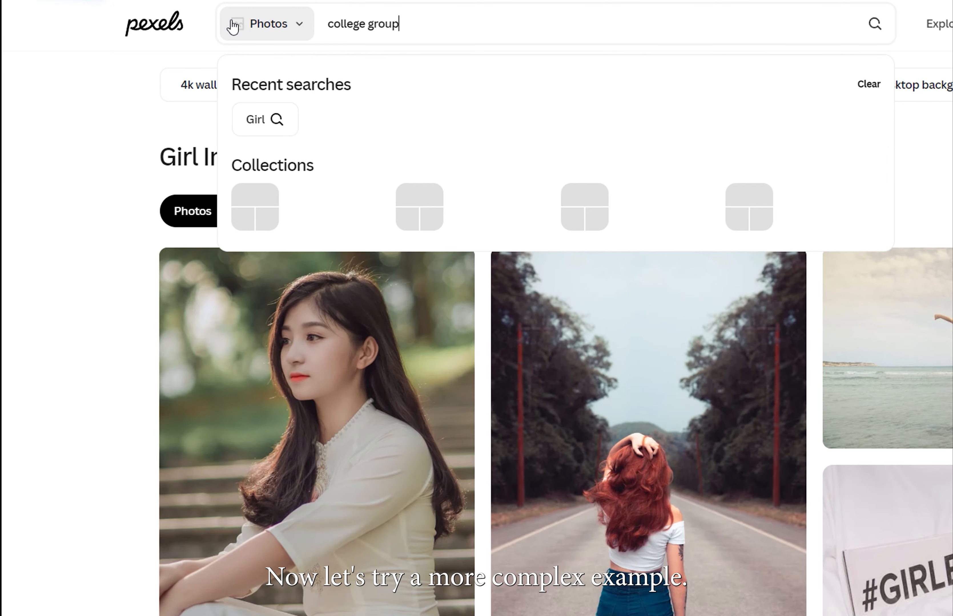
key(Return)
scroll(477, 321, down, 5)
scroll(492, 333, down, 8)
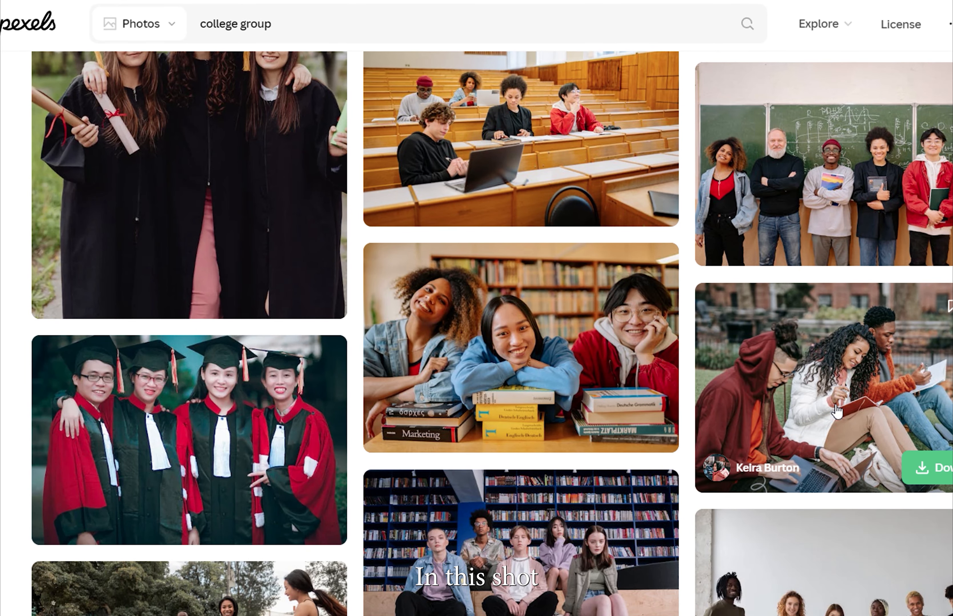
click(883, 240)
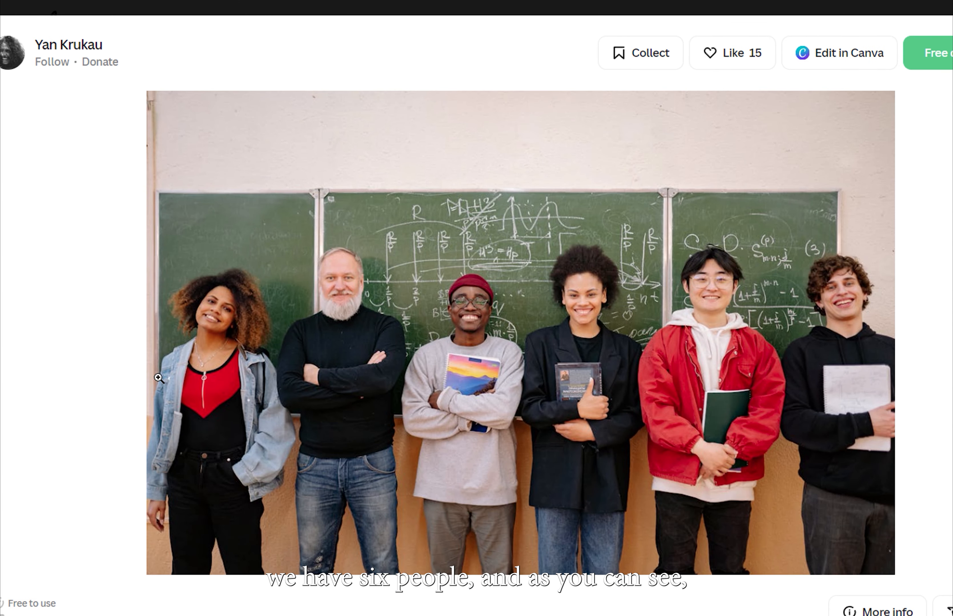
click(755, 354)
click(755, 353)
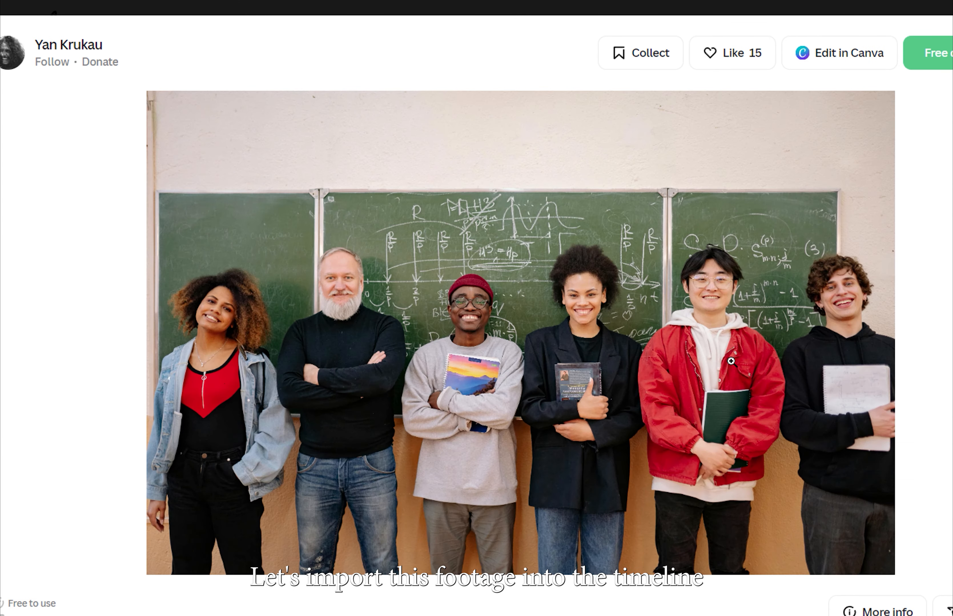
click(218, 377)
click(241, 368)
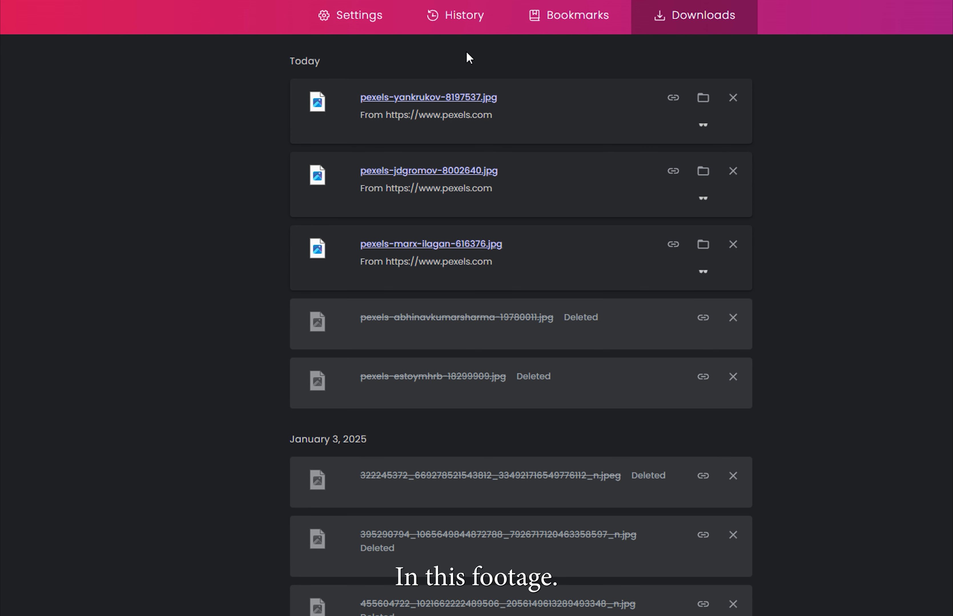
Bring the downloaded six-person classroom photo into the Premiere Pro timeline and apply Change to Color to its clip.
drag(488, 98, 512, 138)
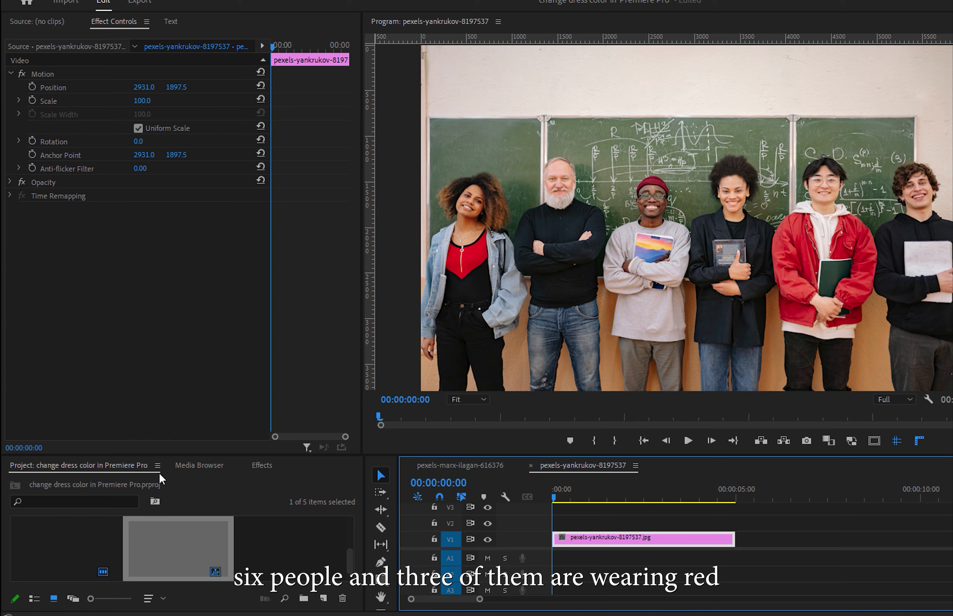
click(197, 467)
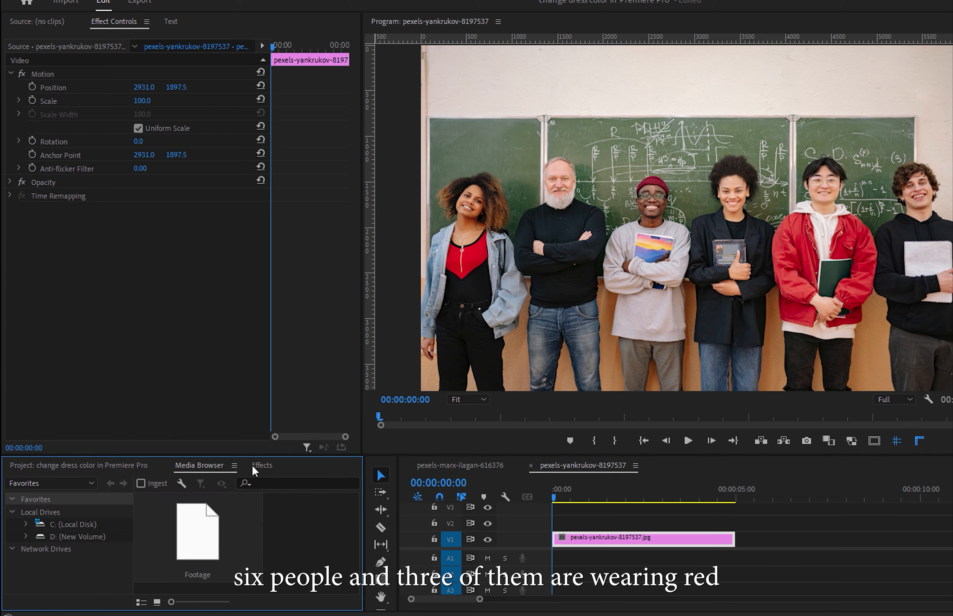
click(260, 466)
drag(91, 591, 162, 232)
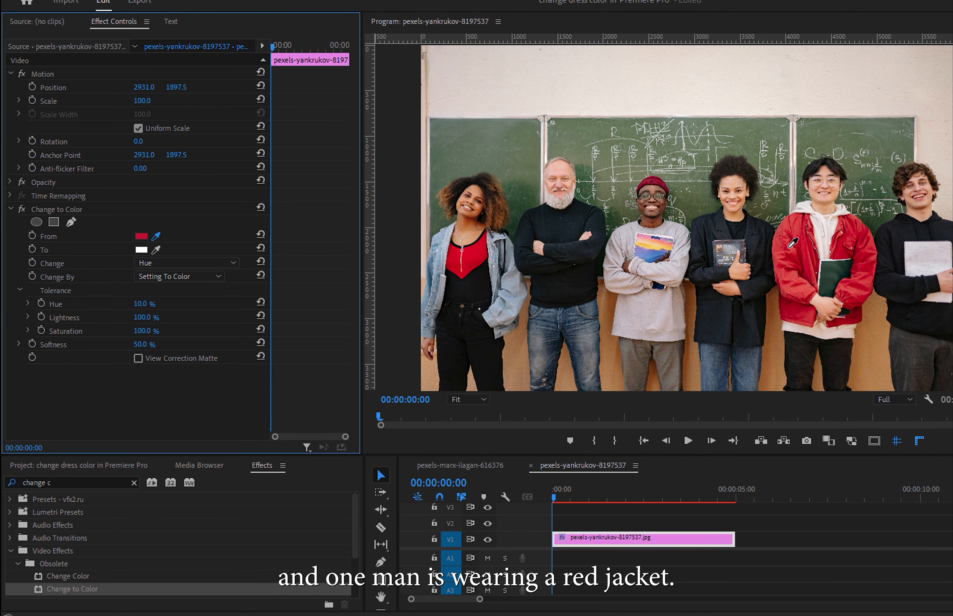
Try recoloring the red sampled from the man's jacket to green without a mask, and reset the Change to Color effect.
click(788, 248)
click(141, 249)
click(355, 391)
click(331, 440)
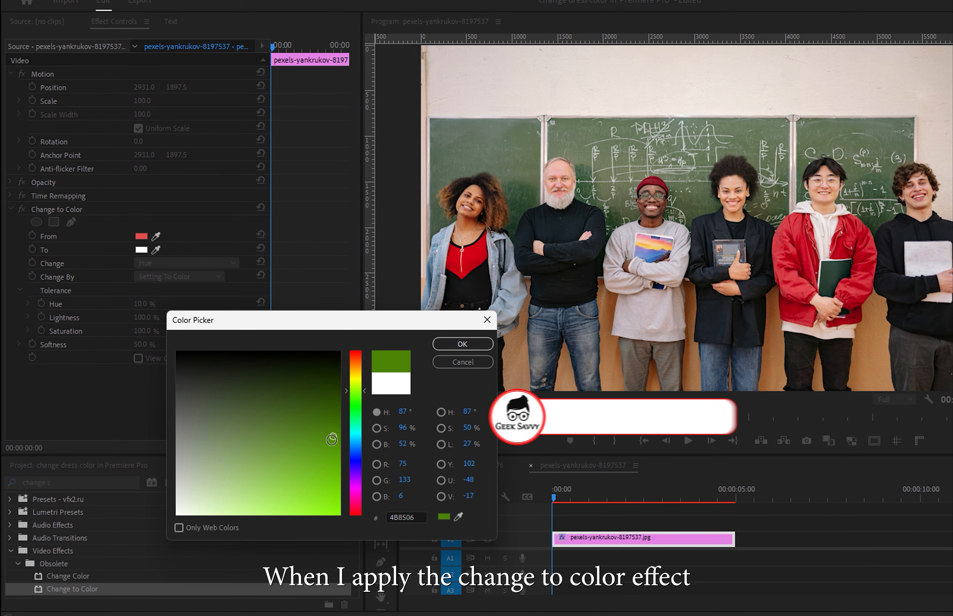
click(462, 344)
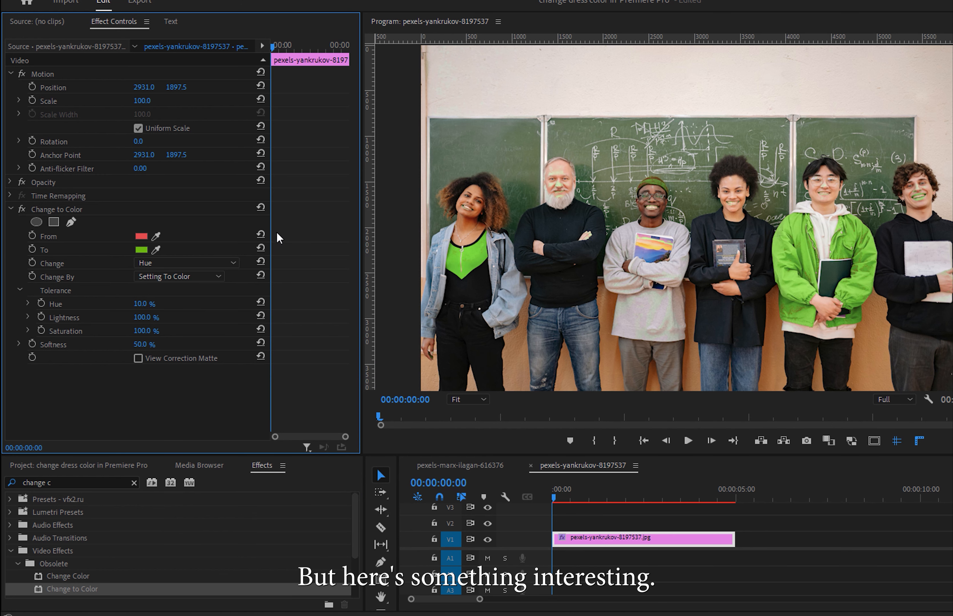
click(261, 208)
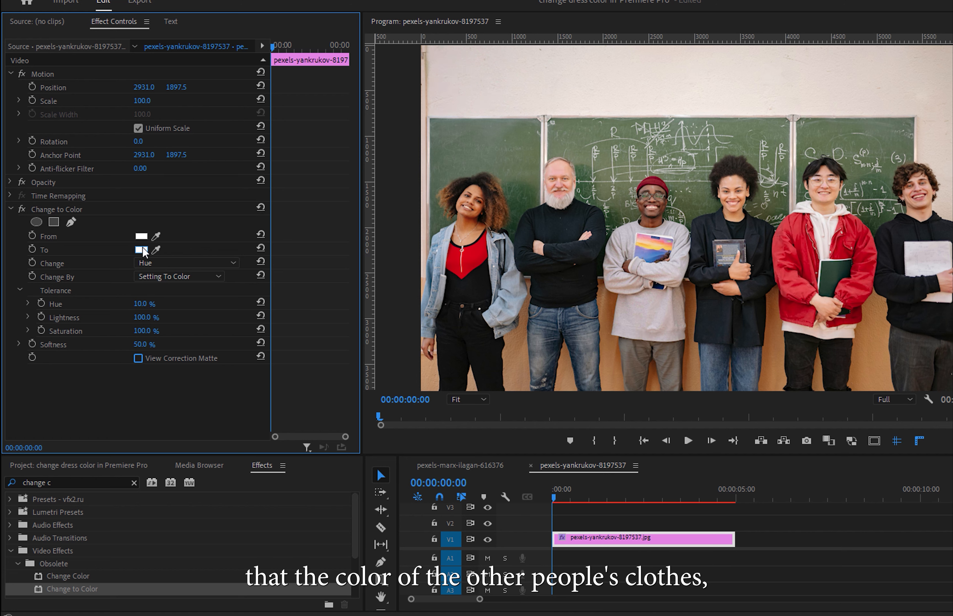
Sample the red clothing again as the From color and set the To color to dark blue.
click(156, 237)
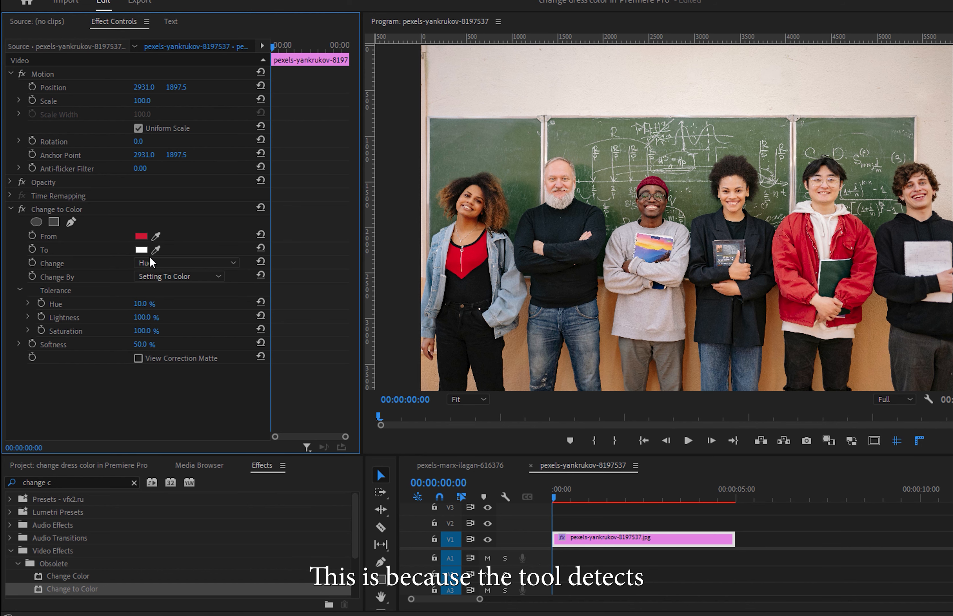
click(142, 250)
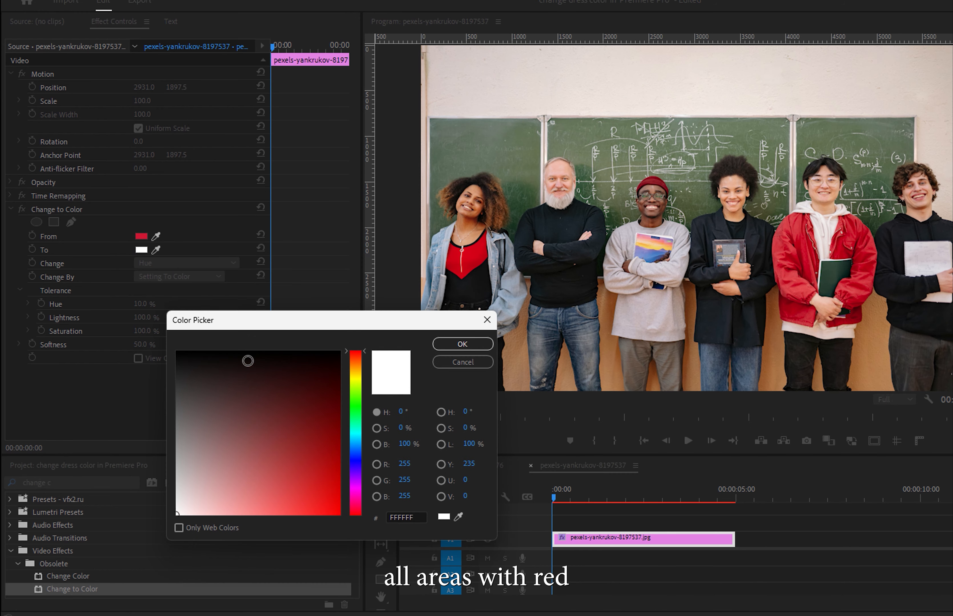
click(352, 465)
click(325, 458)
click(462, 344)
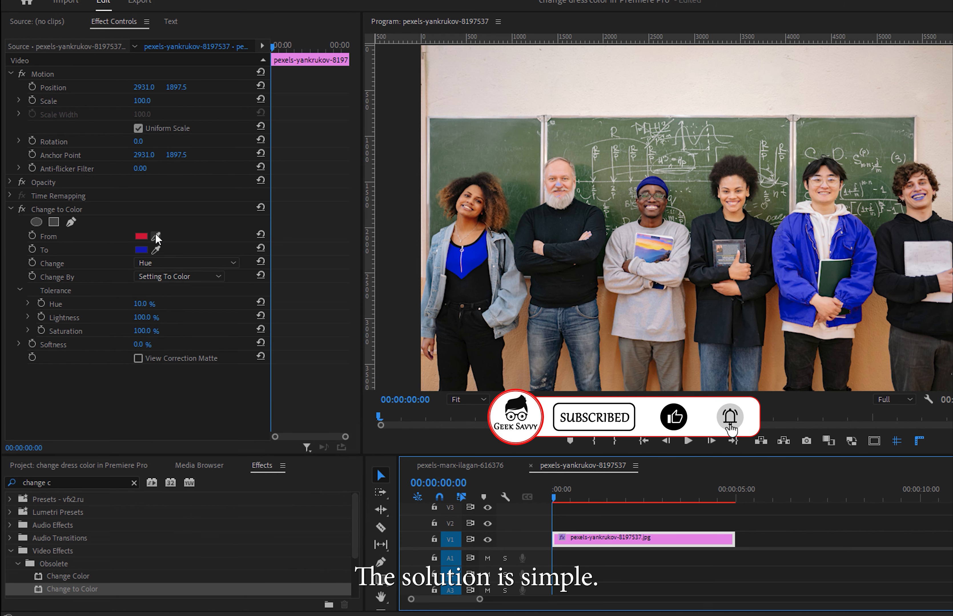
Draw a closed freeform pen mask on the Change to Color effect around the man in the jacket.
click(71, 223)
click(775, 387)
click(774, 332)
click(767, 277)
click(754, 216)
click(772, 153)
click(812, 149)
click(851, 147)
click(868, 200)
click(880, 239)
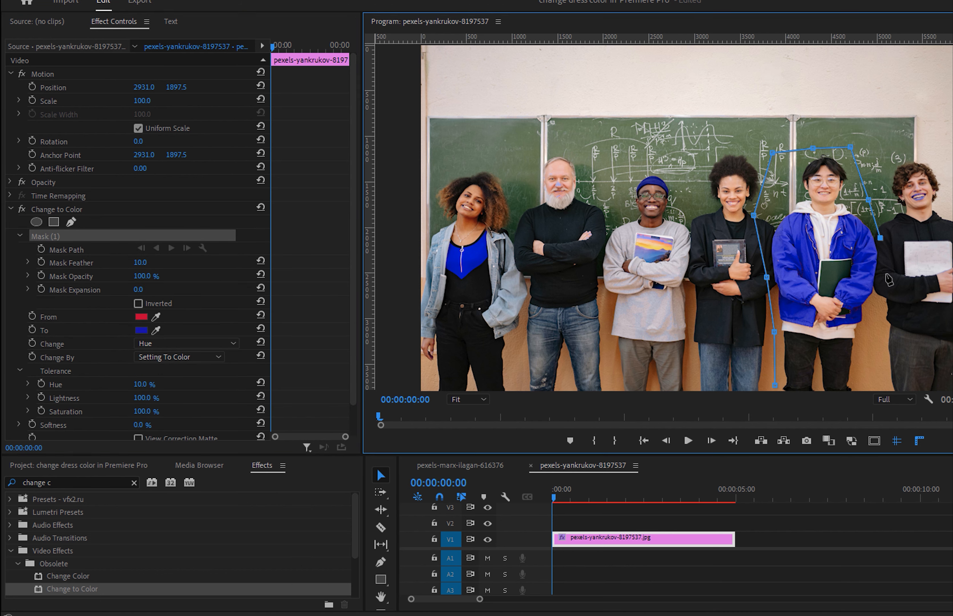
click(776, 386)
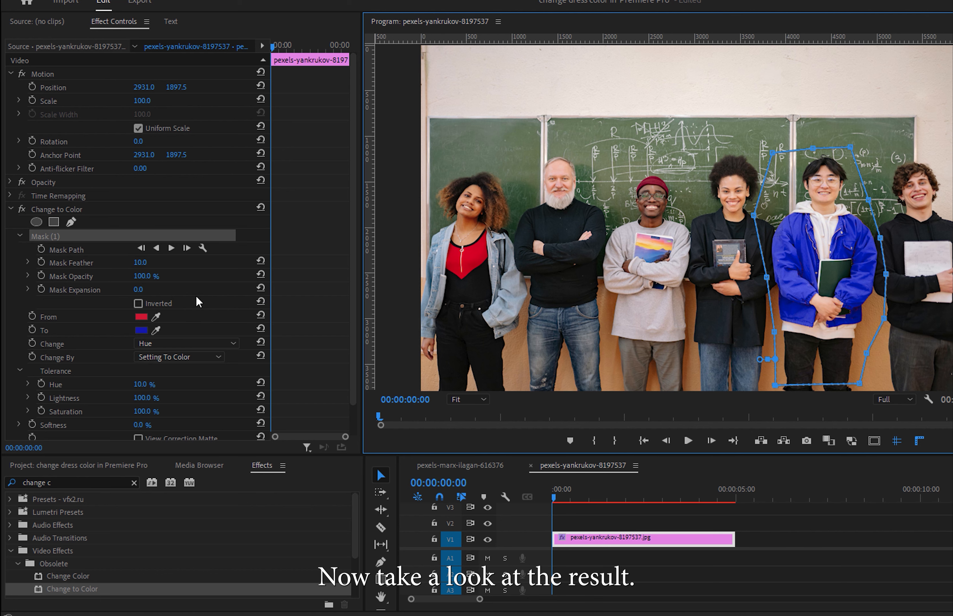
Try green and yellow in turn as the To color for the masked jacket.
drag(353, 314, 348, 351)
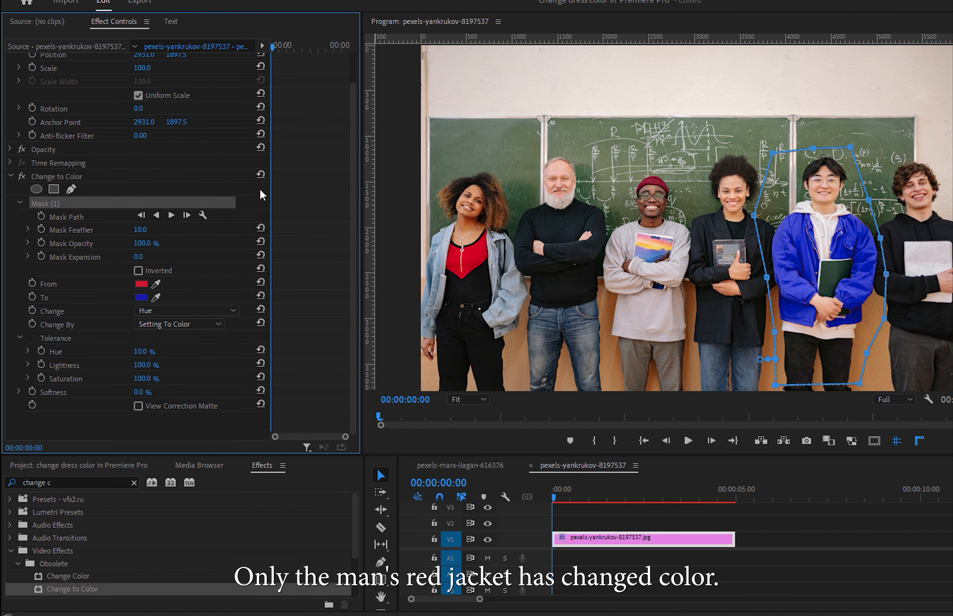
click(142, 298)
click(355, 474)
click(462, 344)
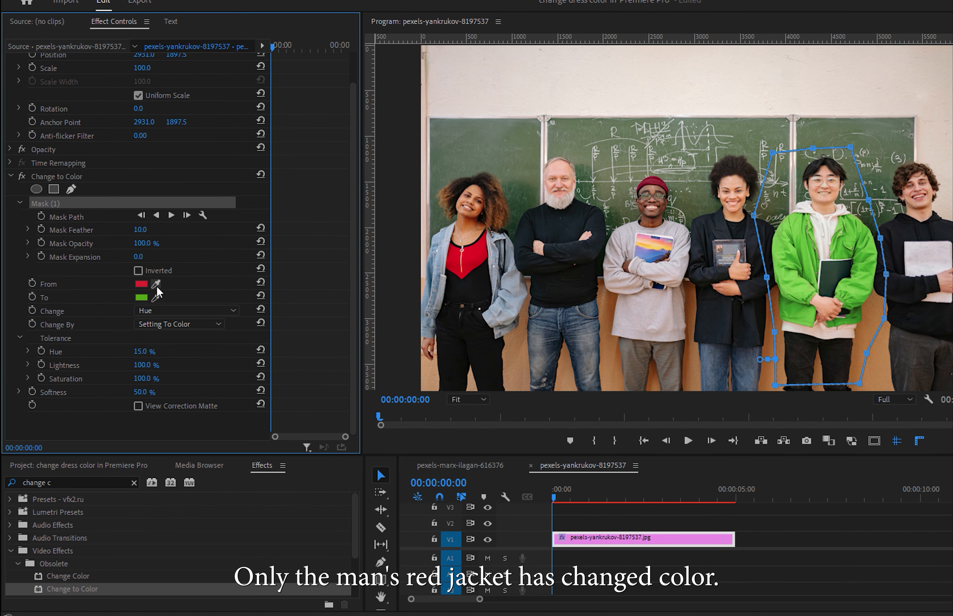
click(141, 297)
click(355, 500)
click(461, 344)
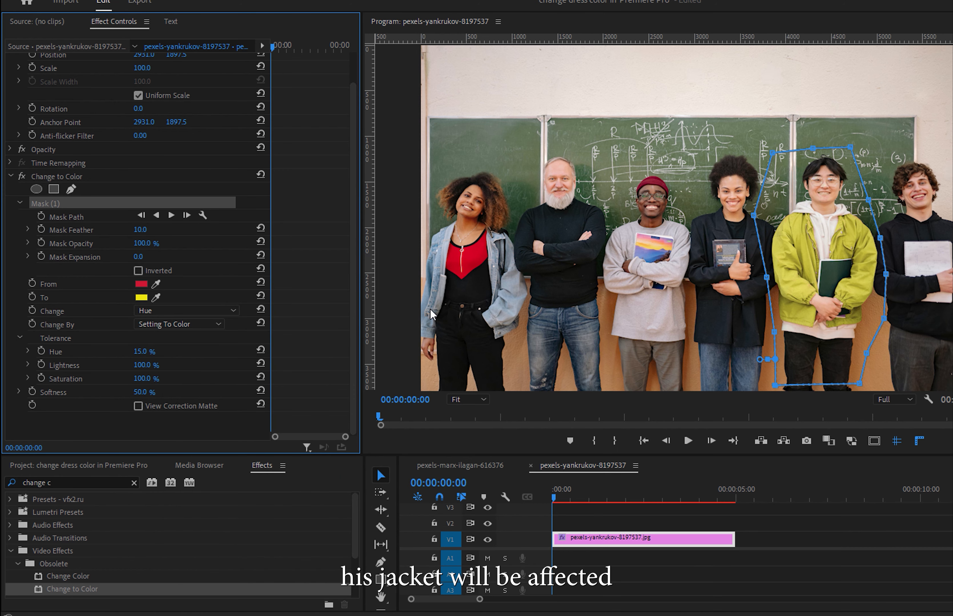
Add a second freeform pen mask on the Change to Color effect around the top of the woman in the denim jacket.
click(71, 190)
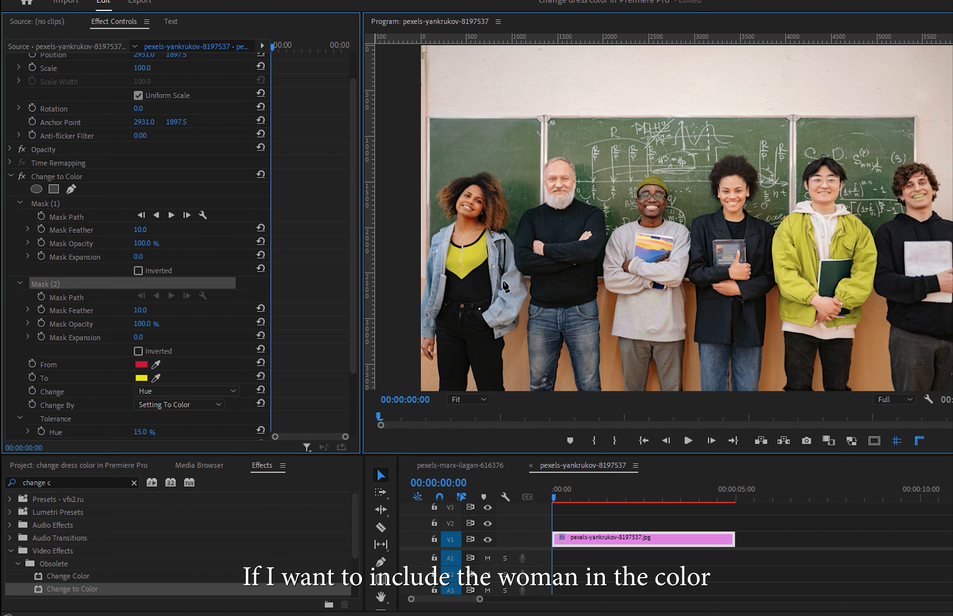
click(474, 223)
click(506, 242)
click(502, 281)
click(478, 290)
click(436, 286)
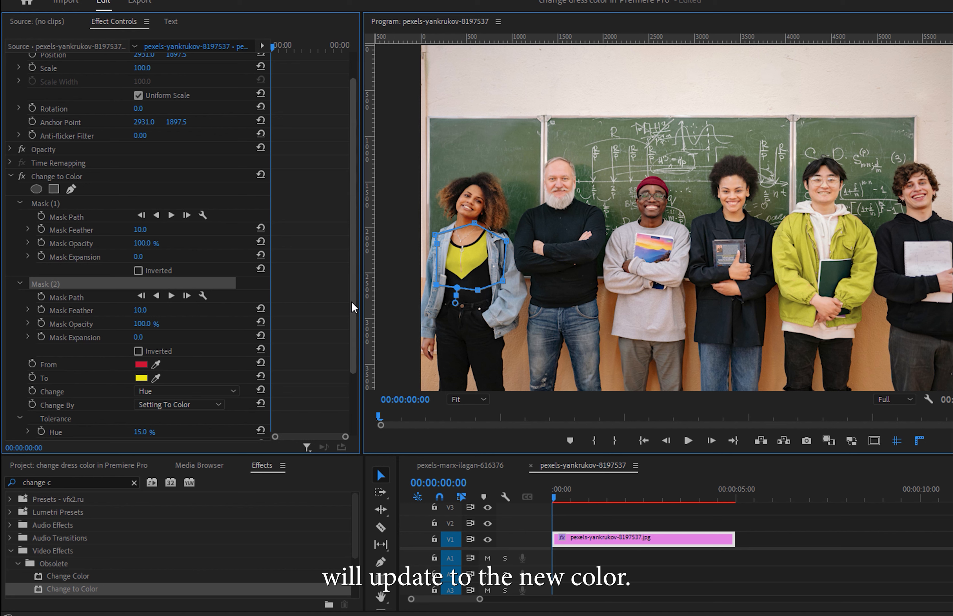
Move the playhead to 00:00:00:17 and set the To color of the masked clothing to light blue 0EC5EC.
drag(353, 301, 350, 319)
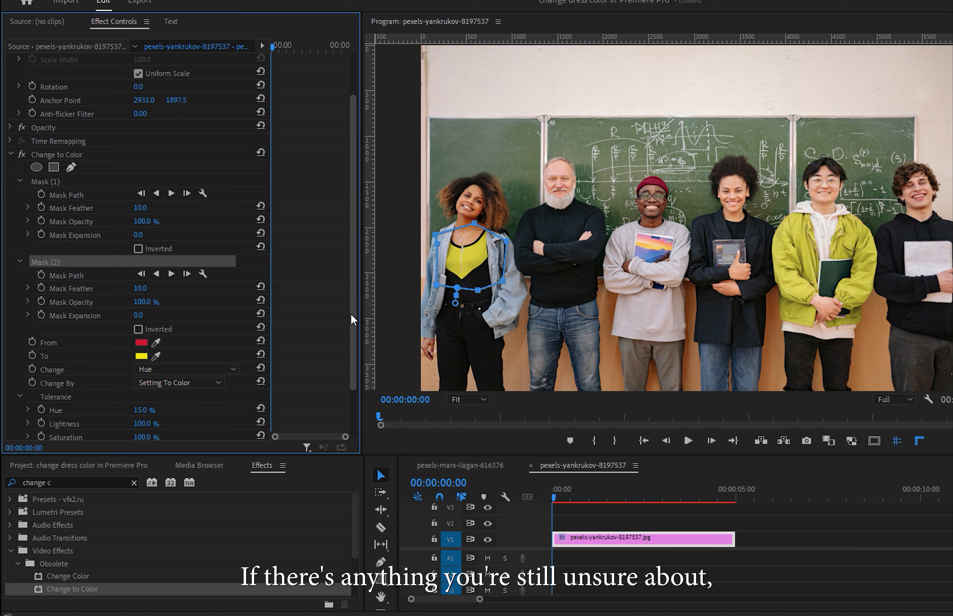
drag(568, 499, 579, 499)
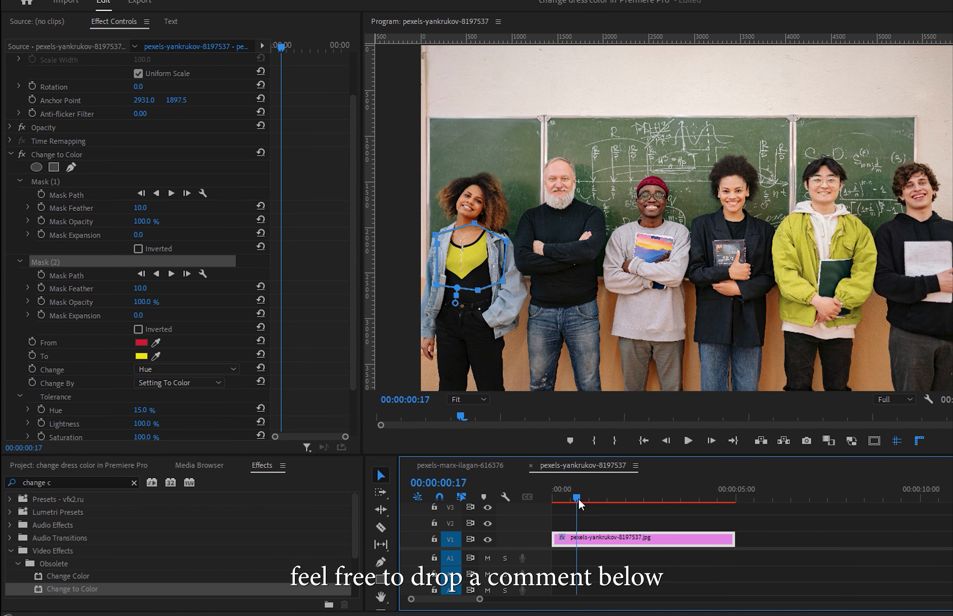
click(143, 357)
click(355, 434)
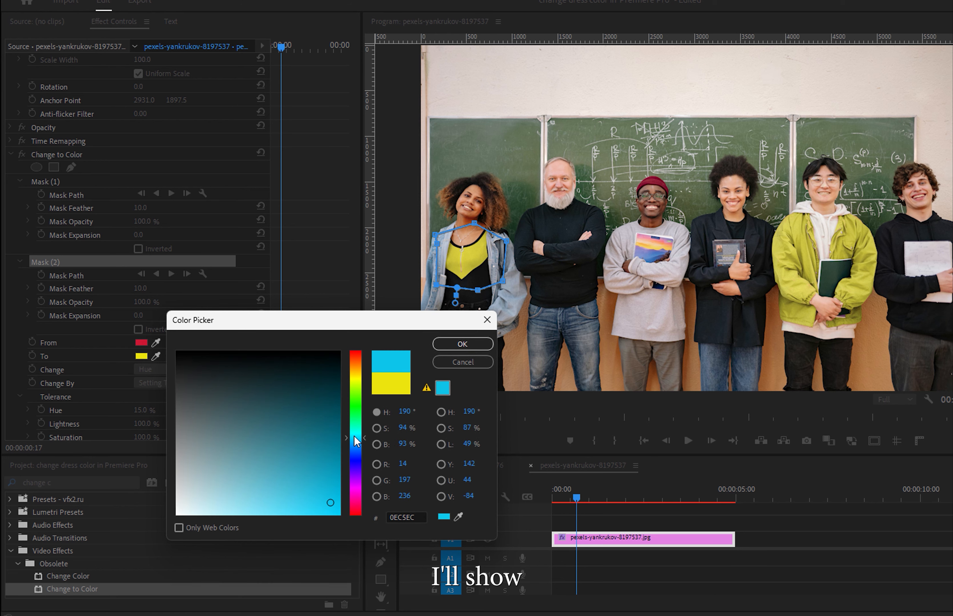
click(479, 345)
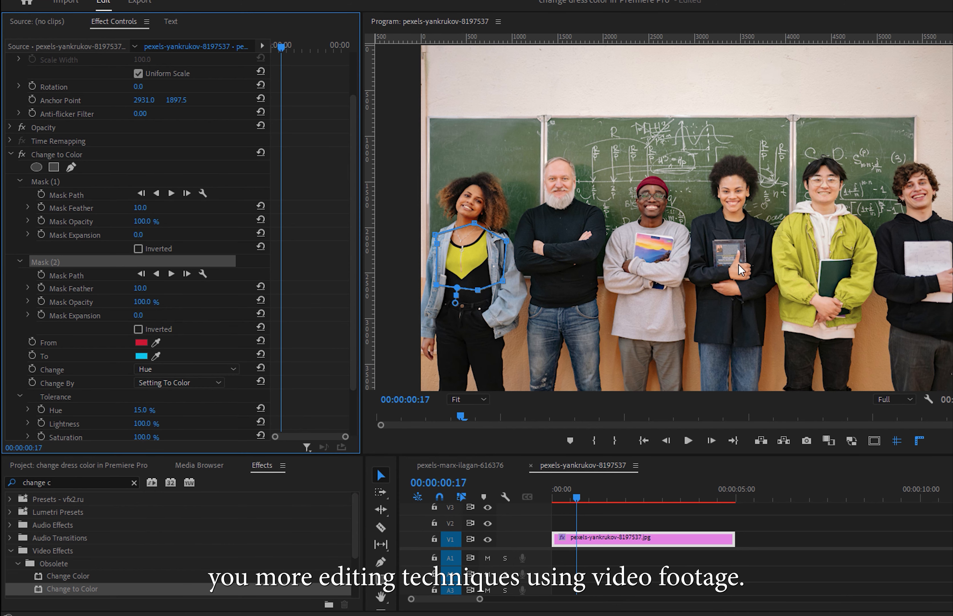